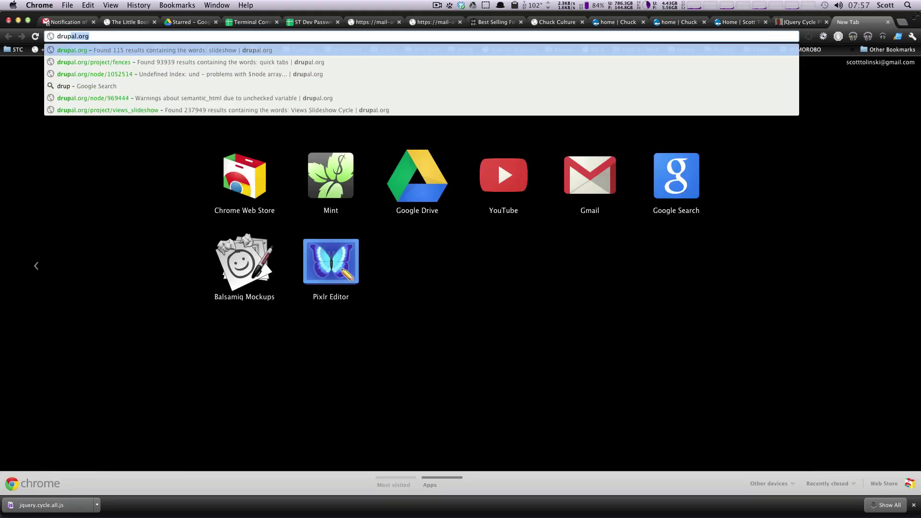
Search drupal.org for 'views slideshow' and filter the results to Modules.
{"action": "key", "text": "Return"}
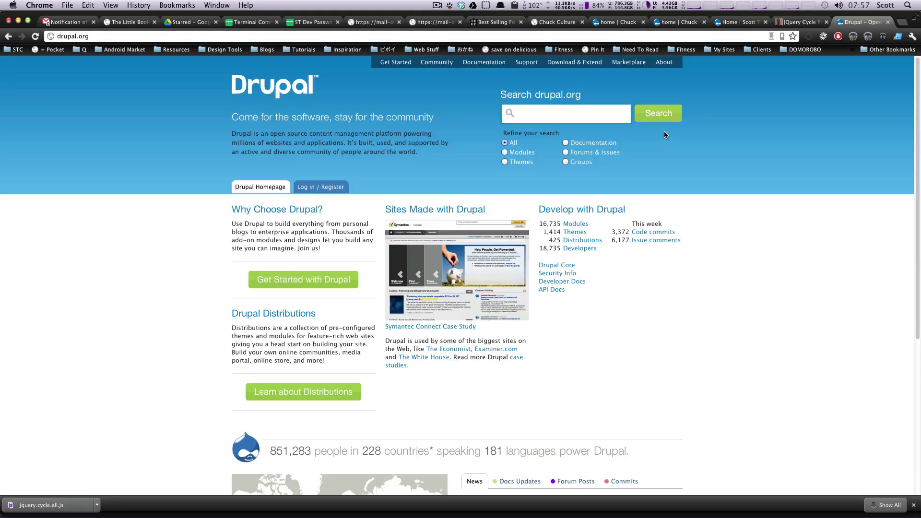
{"action": "left_click", "coordinate": [580, 110]}
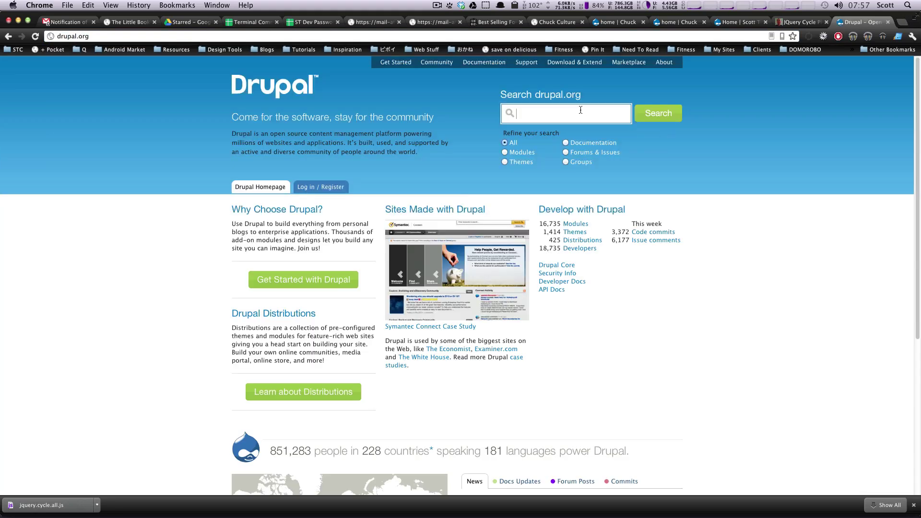
{"action": "type", "text": "views sl"}
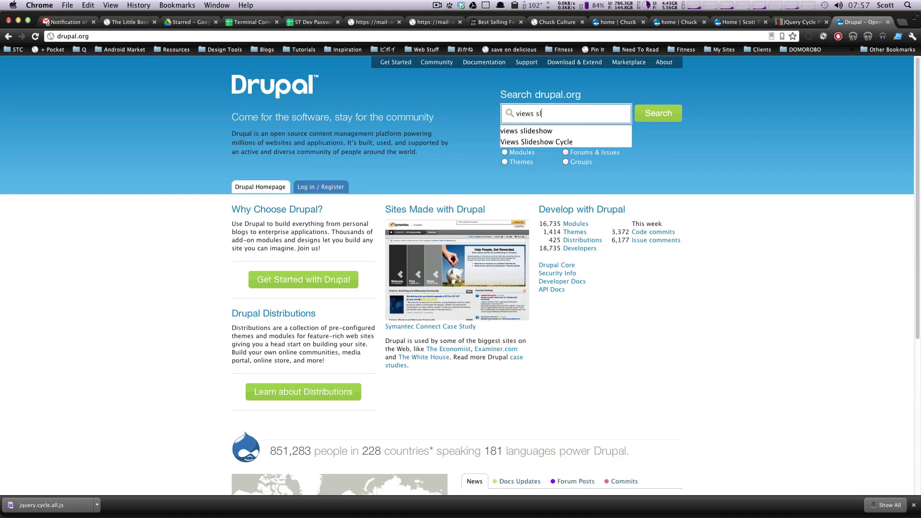
{"action": "type", "text": "ideshow"}
{"action": "key", "text": "Return"}
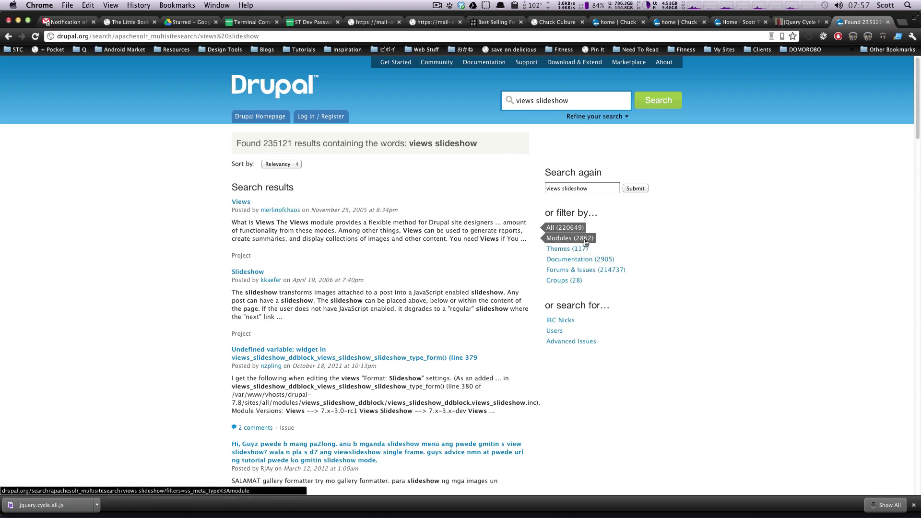
{"action": "left_click", "coordinate": [585, 240]}
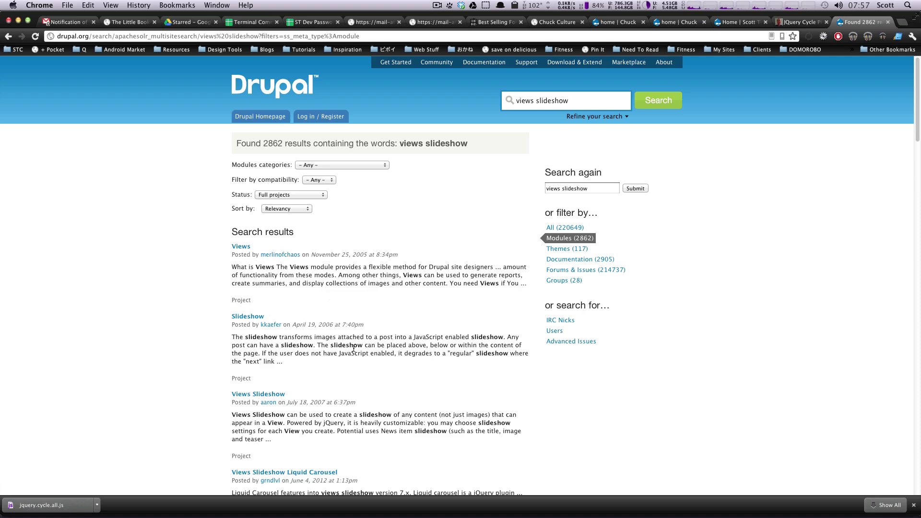
Open the Views Slideshow project page and review its related modules and 7.x-3.0/6.x-3.0 downloads.
{"action": "left_click", "coordinate": [274, 396]}
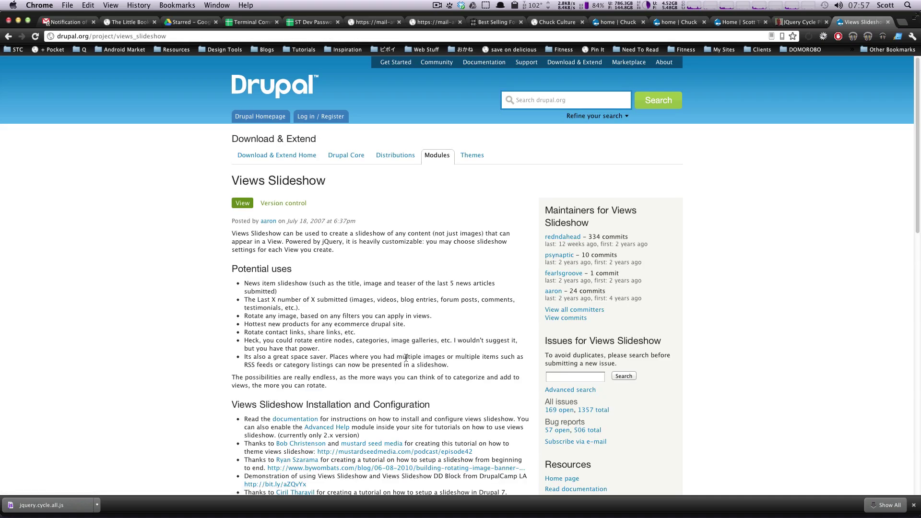
{"action": "scroll", "coordinate": [406, 357], "scroll_direction": "down", "scroll_amount": 7}
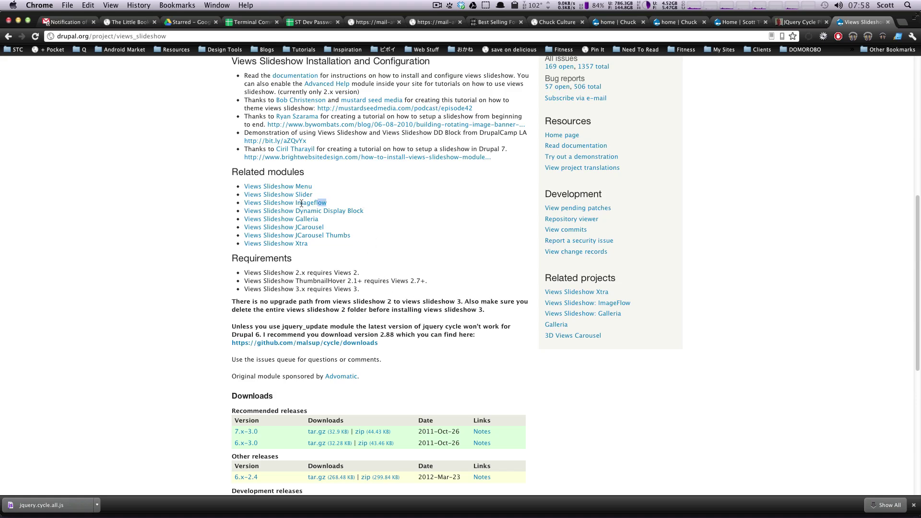
{"action": "left_click_drag", "start_coordinate": [328, 184], "coordinate": [288, 186]}
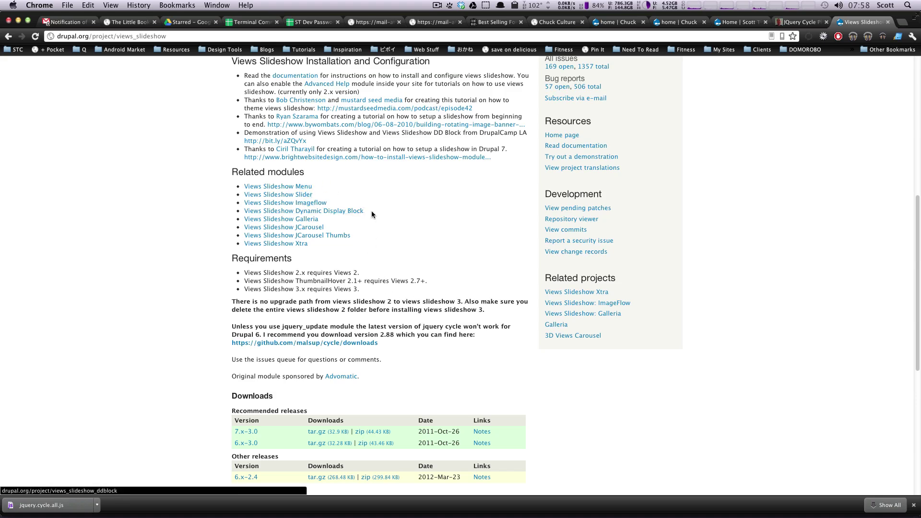
{"action": "left_click_drag", "start_coordinate": [371, 211], "coordinate": [313, 225]}
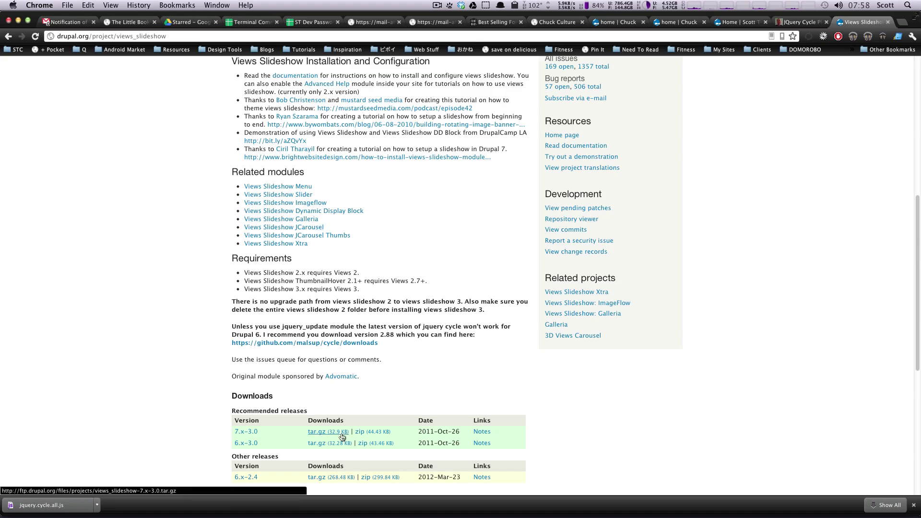
{"action": "key", "text": "super+Tab"}
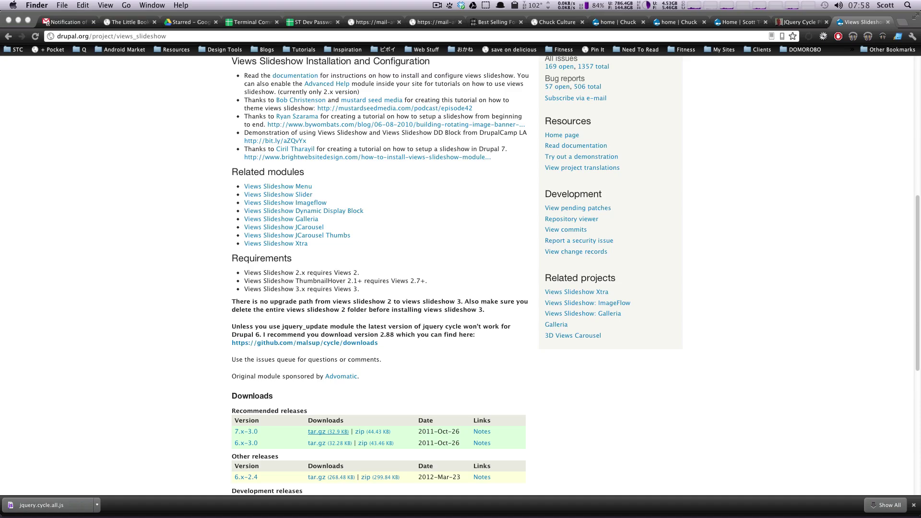
Move the views_slideshow folder into the st site's sites/all/modules folder.
{"action": "key", "text": "super+n"}
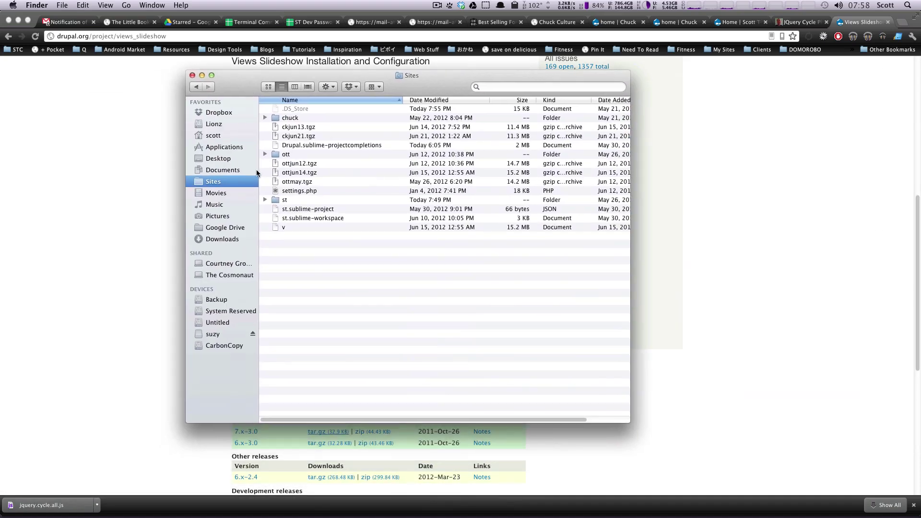
{"action": "left_click", "coordinate": [274, 200]}
{"action": "key", "text": "super+Down"}
{"action": "scroll", "coordinate": [320, 344], "scroll_direction": "down", "scroll_amount": 10}
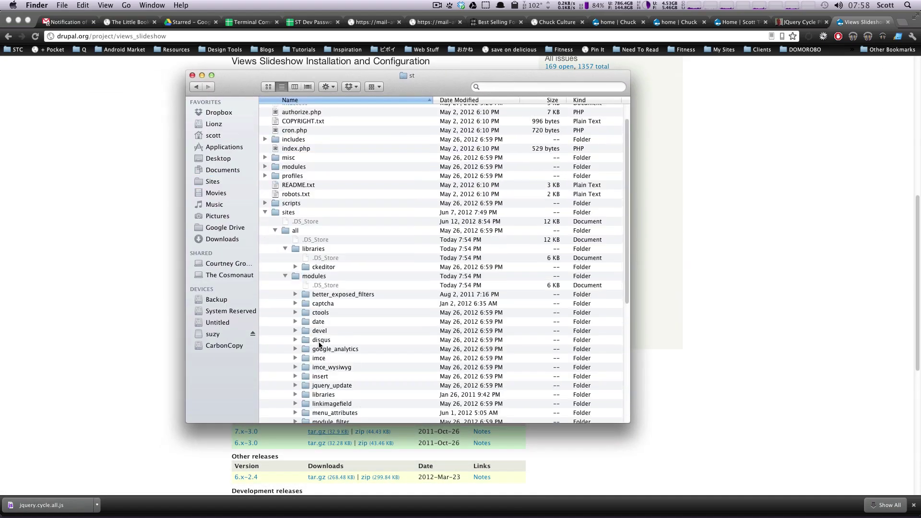
{"action": "scroll", "coordinate": [320, 344], "scroll_direction": "up", "scroll_amount": 5}
{"action": "scroll", "coordinate": [320, 344], "scroll_direction": "up", "scroll_amount": 2}
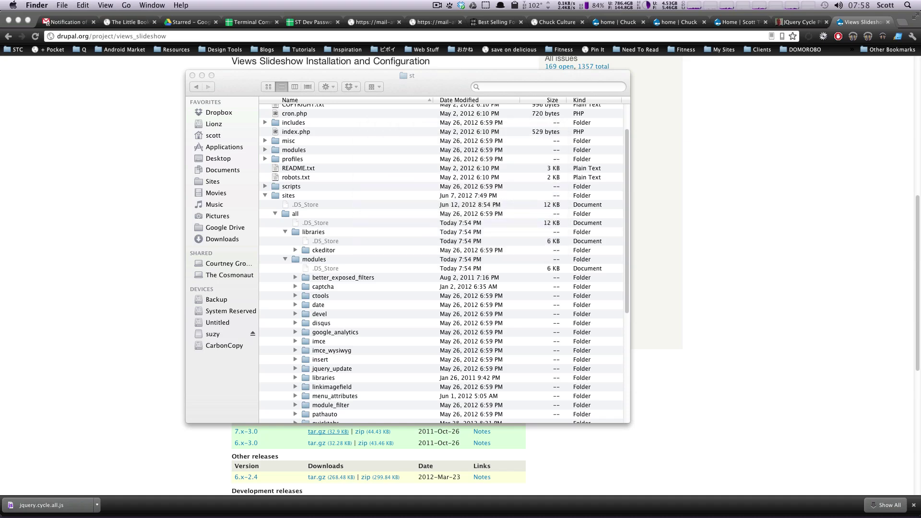
{"action": "left_click_drag", "start_coordinate": [734, 347], "coordinate": [321, 261]}
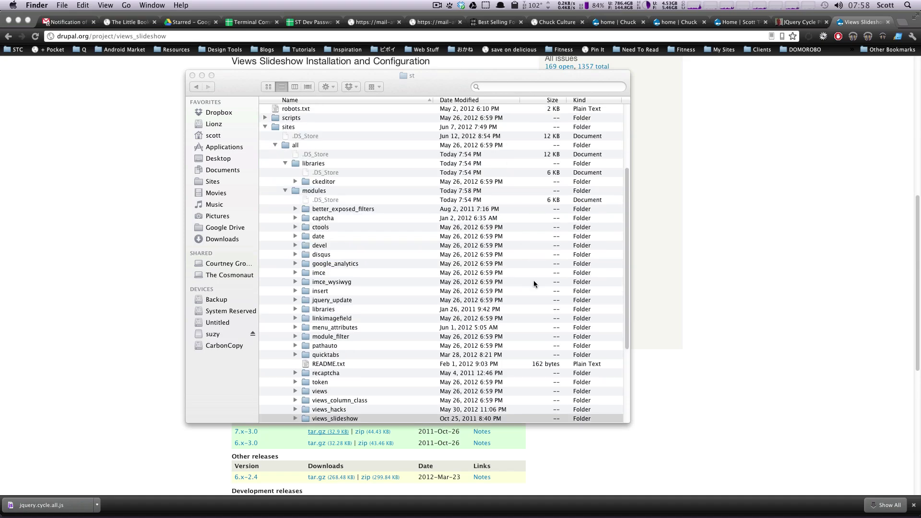
{"action": "left_click", "coordinate": [772, 200]}
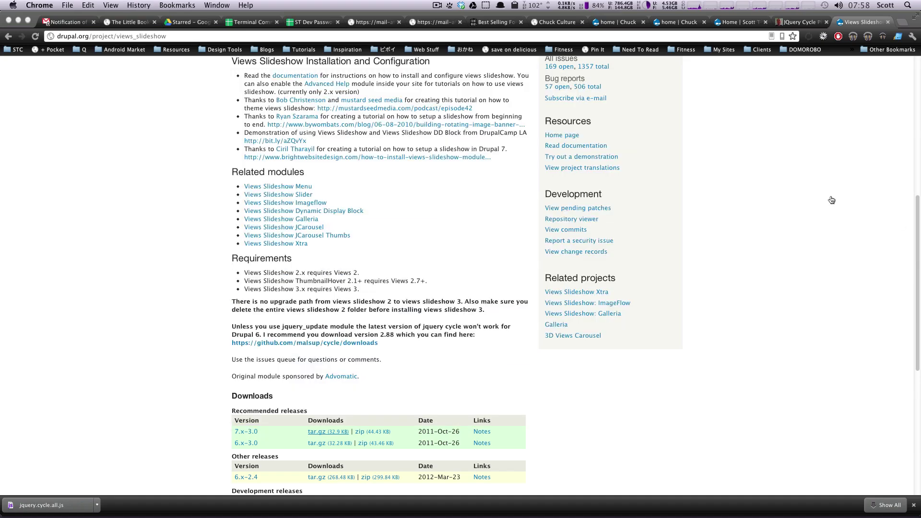
Go to the site's Modules page and filter the list by 'sl' to show slideshow modules.
{"action": "left_click", "coordinate": [743, 23]}
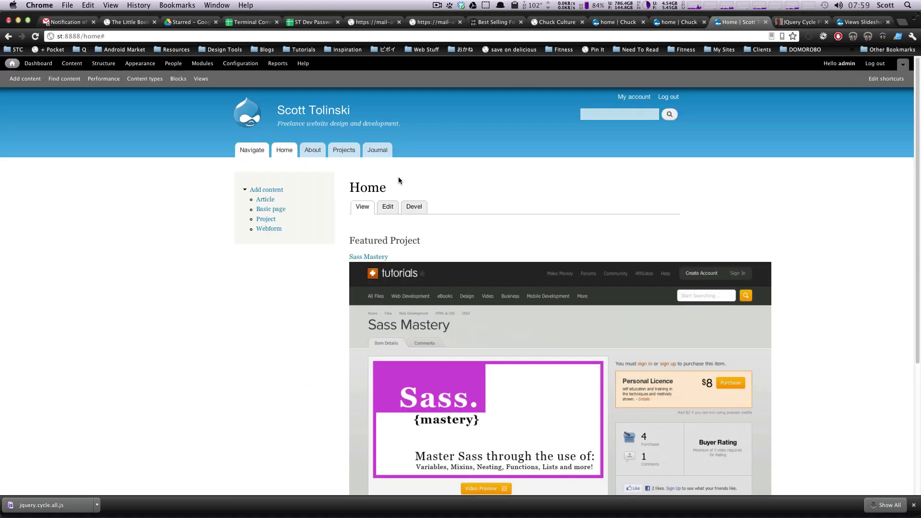
{"action": "left_click", "coordinate": [202, 63]}
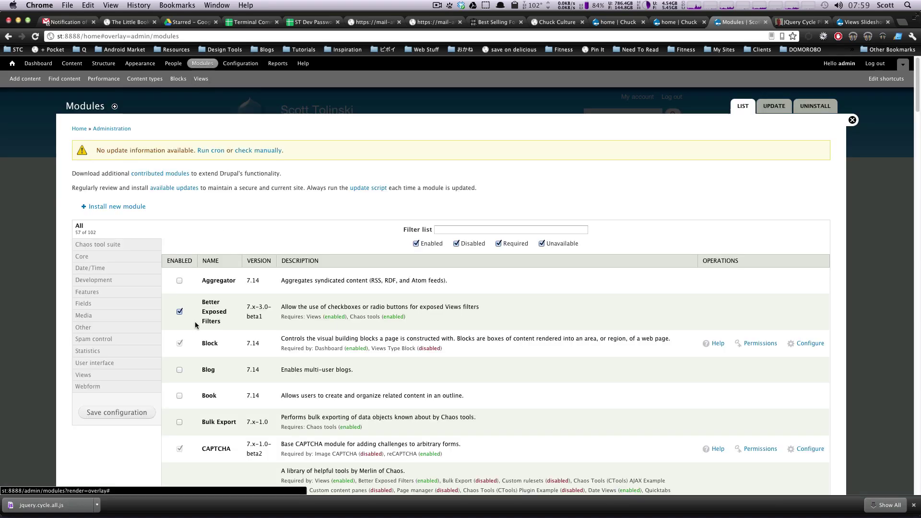
{"action": "left_click", "coordinate": [502, 227]}
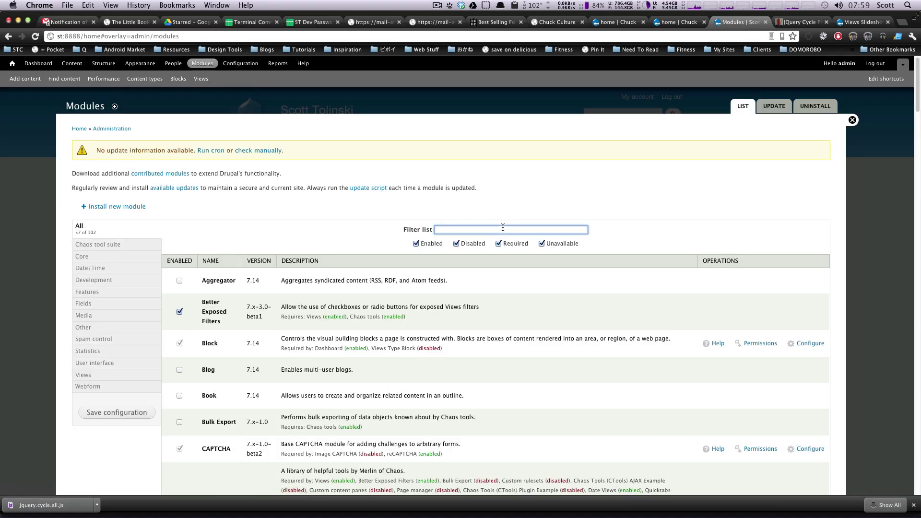
{"action": "type", "text": "slideshow"}
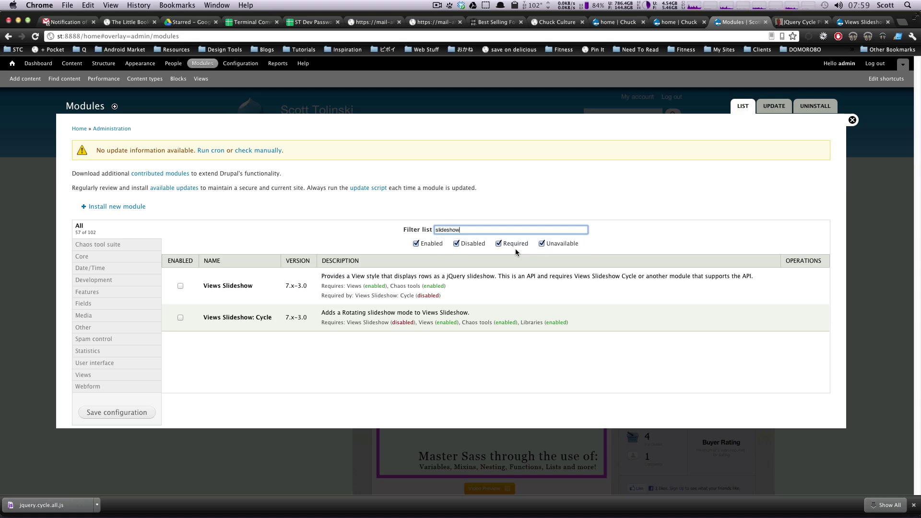
{"action": "left_click", "coordinate": [514, 249]}
Enable Views Slideshow and Views Slideshow: Cycle, noting its Libraries requirement, save, and return home.
{"action": "left_click", "coordinate": [217, 287]}
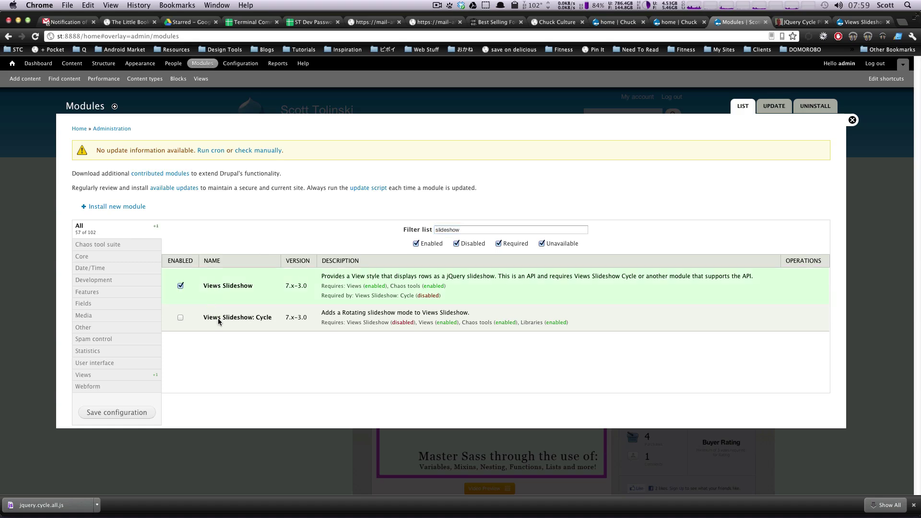
{"action": "left_click", "coordinate": [218, 319]}
{"action": "mouse_move", "coordinate": [280, 319]}
{"action": "left_mouse_down"}
{"action": "mouse_move", "coordinate": [248, 318]}
{"action": "mouse_move", "coordinate": [289, 321]}
{"action": "left_mouse_up"}
{"action": "triple_click", "coordinate": [298, 317]}
{"action": "left_click_drag", "start_coordinate": [521, 322], "coordinate": [542, 324]}
{"action": "mouse_move", "coordinate": [487, 320]}
{"action": "left_mouse_down"}
{"action": "mouse_move", "coordinate": [448, 321]}
{"action": "mouse_move", "coordinate": [473, 325]}
{"action": "left_mouse_up"}
{"action": "left_click", "coordinate": [476, 325]}
{"action": "left_click", "coordinate": [533, 322]}
{"action": "double_click", "coordinate": [538, 321]}
{"action": "left_click", "coordinate": [100, 415]}
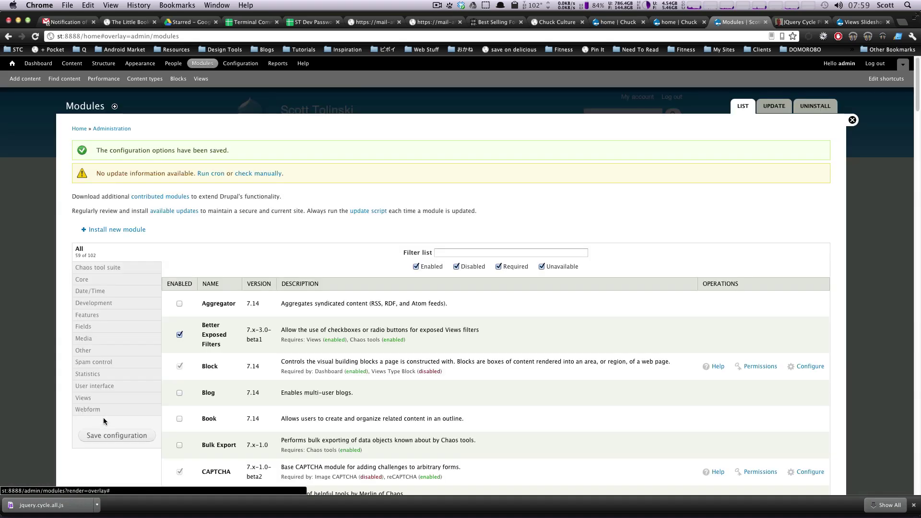
{"action": "left_click", "coordinate": [853, 120]}
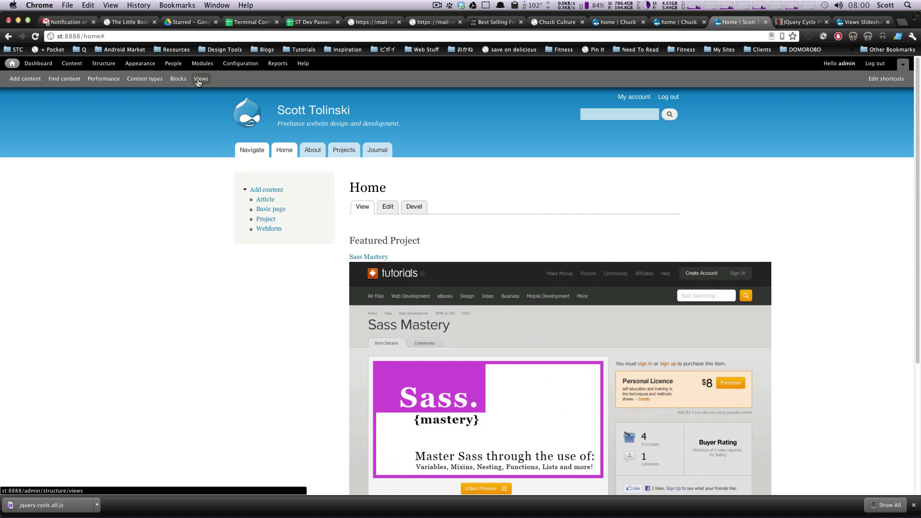
Start a new view named Slideshow from the Views list.
{"action": "left_click", "coordinate": [199, 79]}
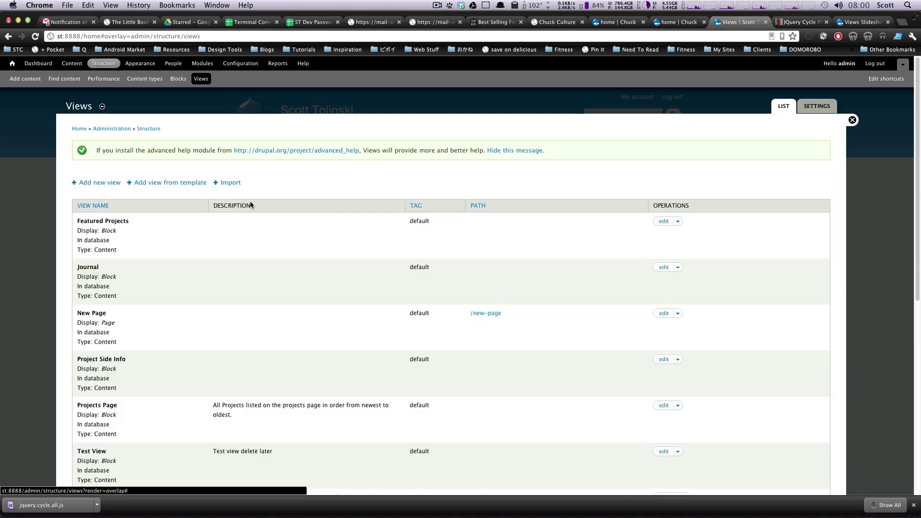
{"action": "left_click", "coordinate": [106, 186]}
{"action": "left_click", "coordinate": [91, 154]}
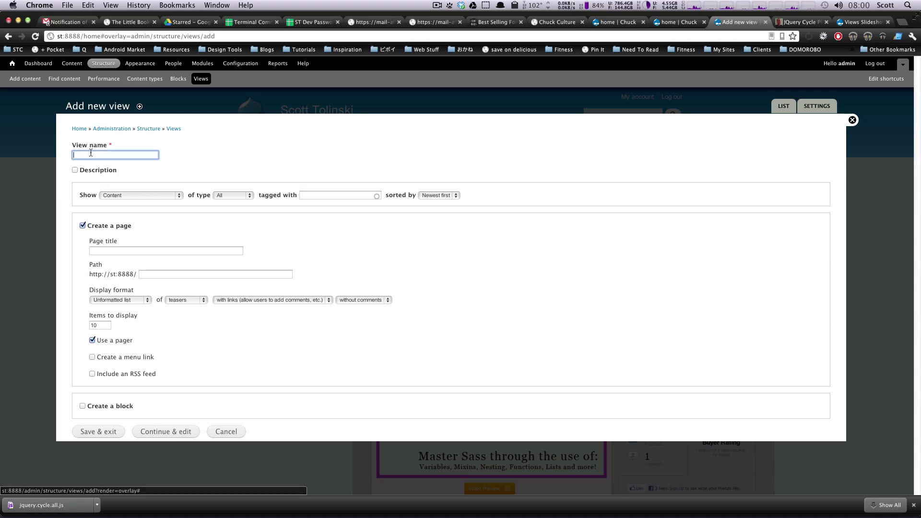
{"action": "left_click", "coordinate": [91, 153]}
{"action": "type", "text": "Sli"}
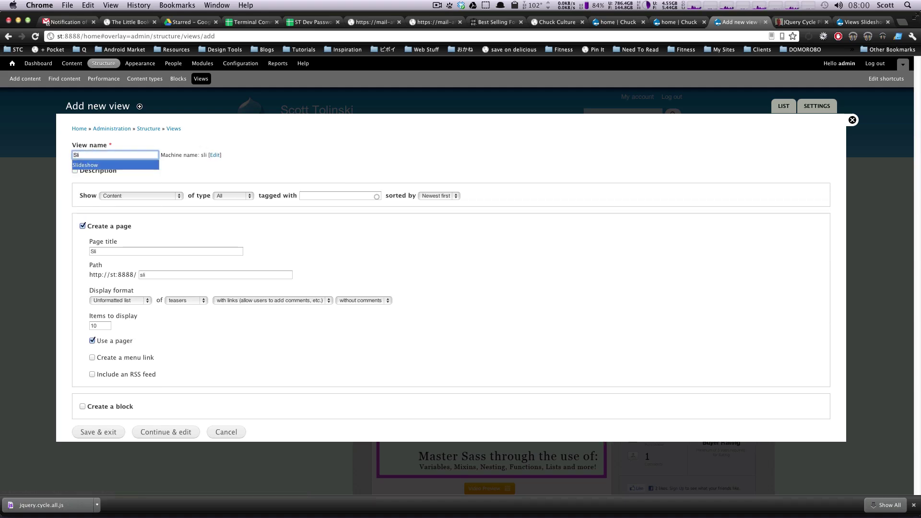
{"action": "key", "text": "Return"}
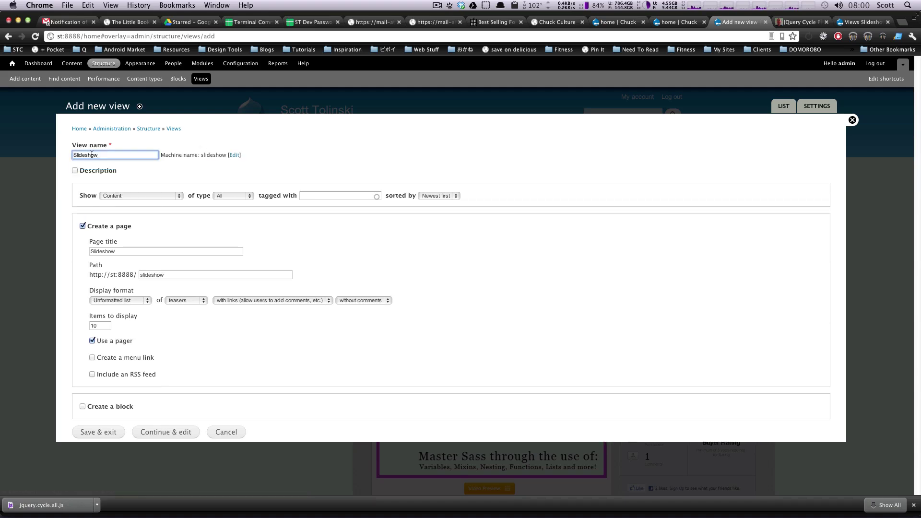
Create it as a block only, using the Slideshow display format, and continue editing.
{"action": "left_click", "coordinate": [83, 226]}
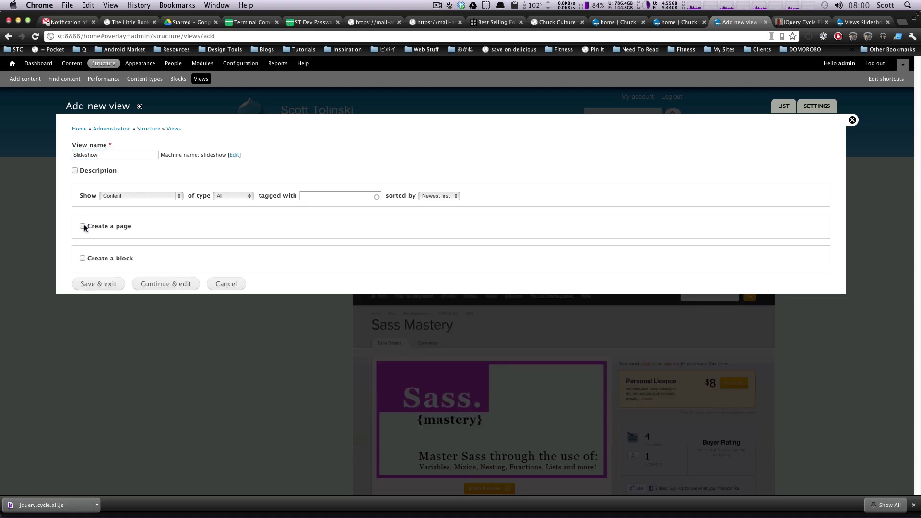
{"action": "left_click", "coordinate": [82, 259]}
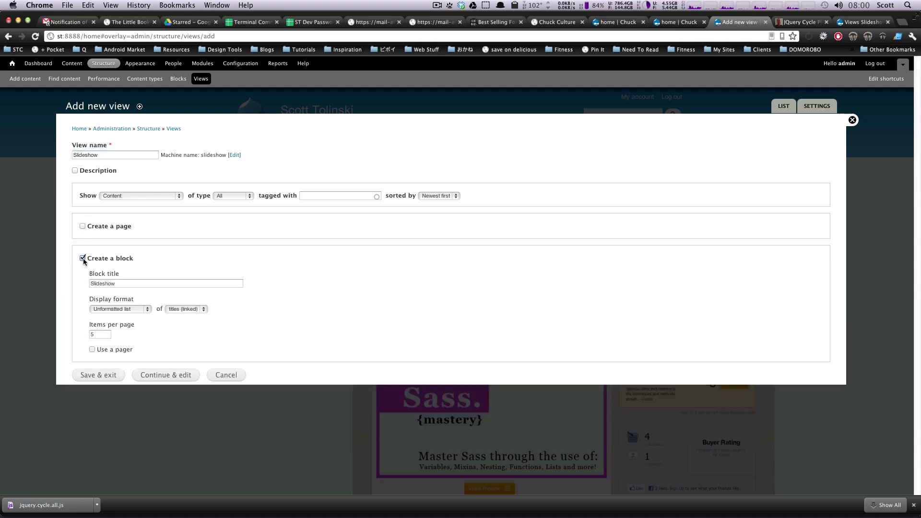
{"action": "left_click", "coordinate": [93, 285]}
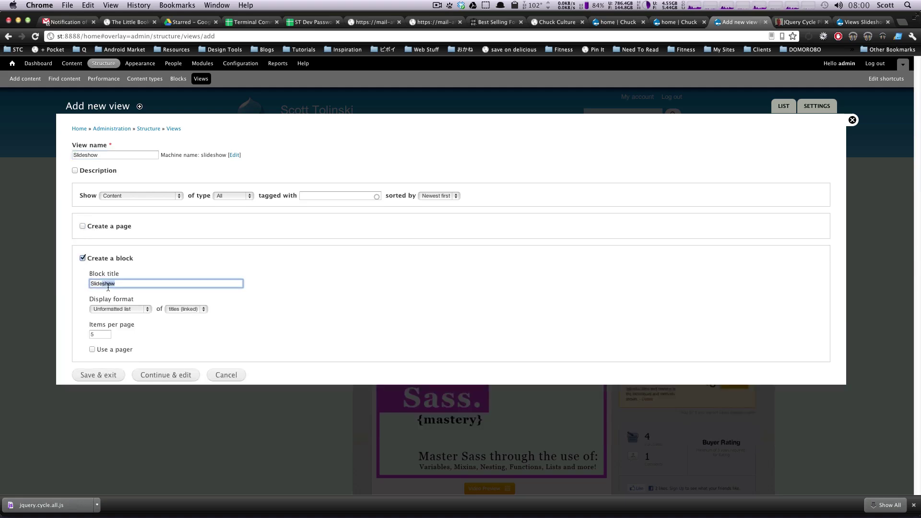
{"action": "left_click", "coordinate": [100, 335]}
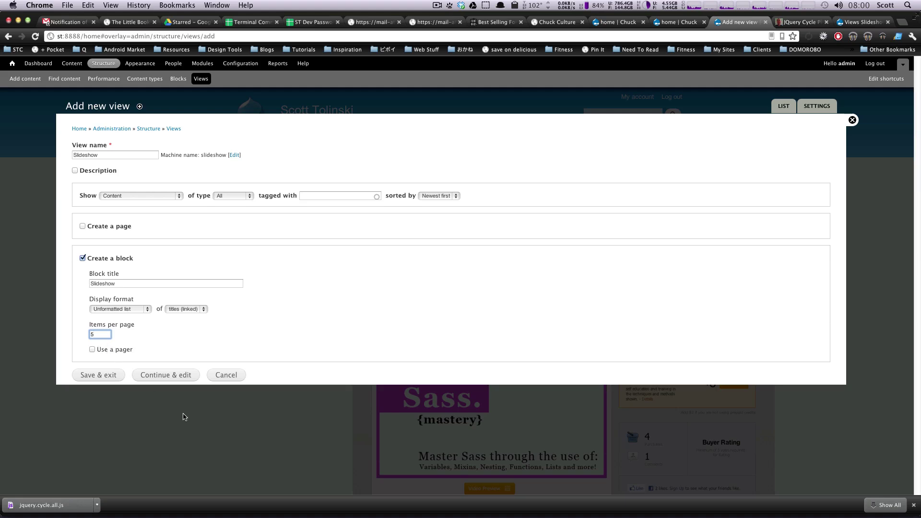
{"action": "left_click", "coordinate": [138, 310]}
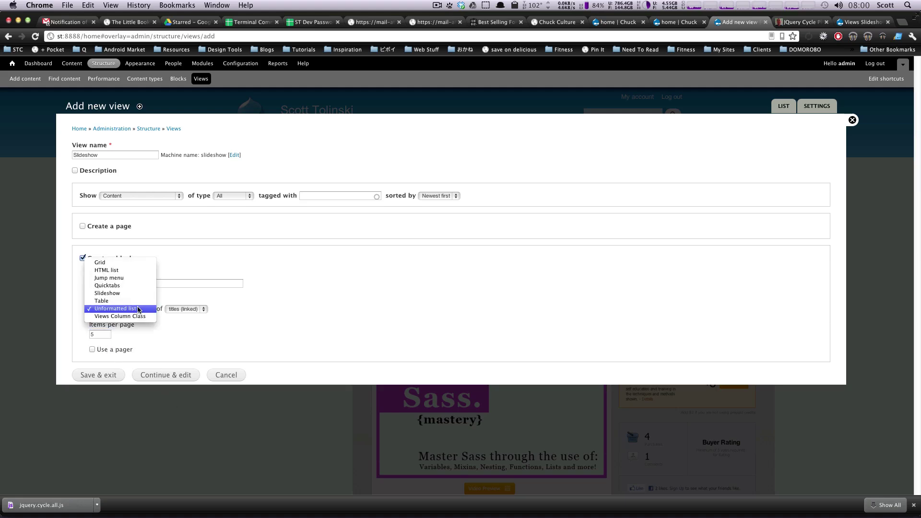
{"action": "left_click", "coordinate": [124, 293]}
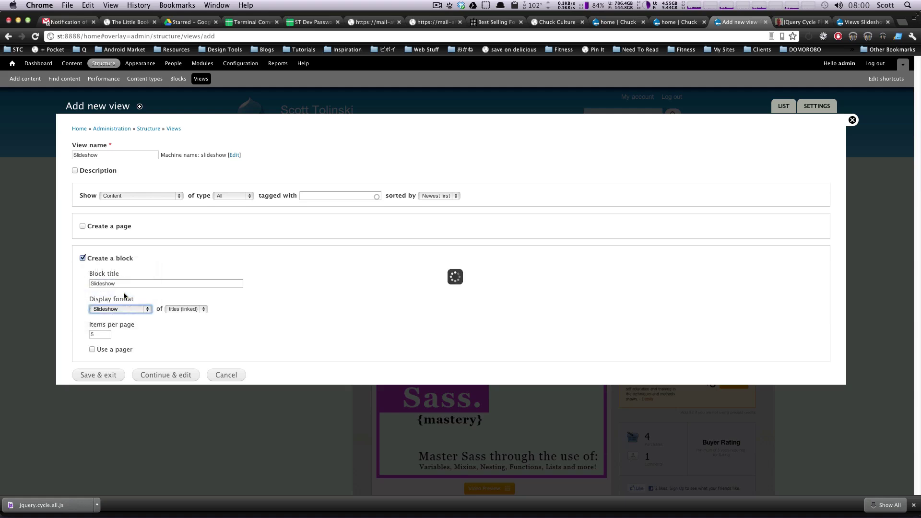
{"action": "left_click", "coordinate": [152, 376]}
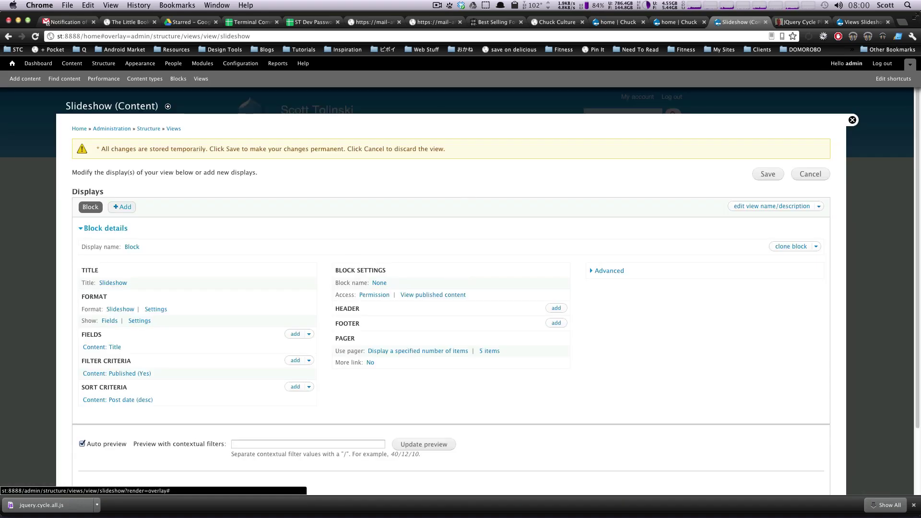
Add the Content: Project Image field to the Slideshow view.
{"action": "key", "text": "super+Tab"}
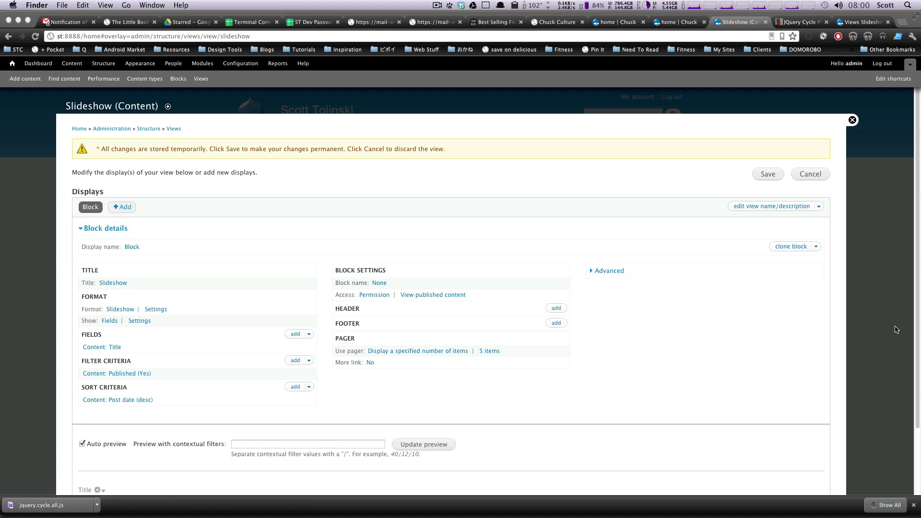
{"action": "left_click", "coordinate": [353, 235]}
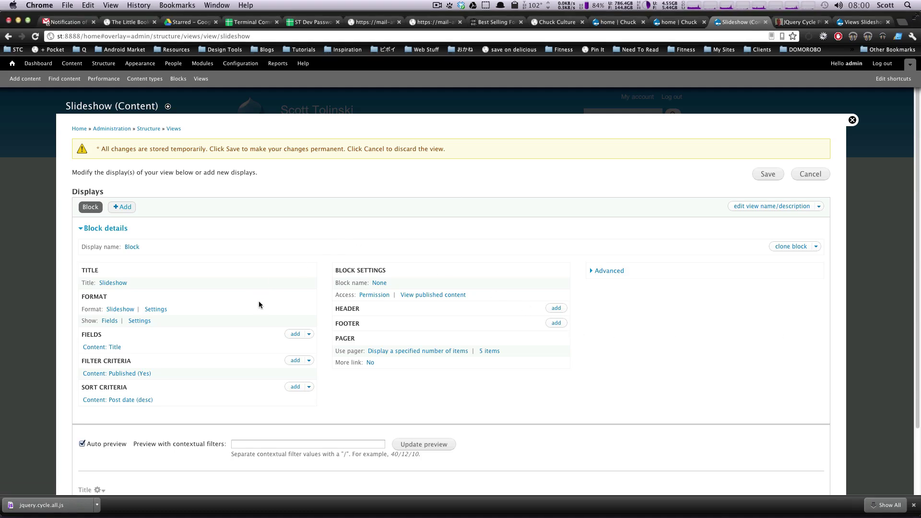
{"action": "scroll", "coordinate": [258, 300], "scroll_direction": "down", "scroll_amount": 4}
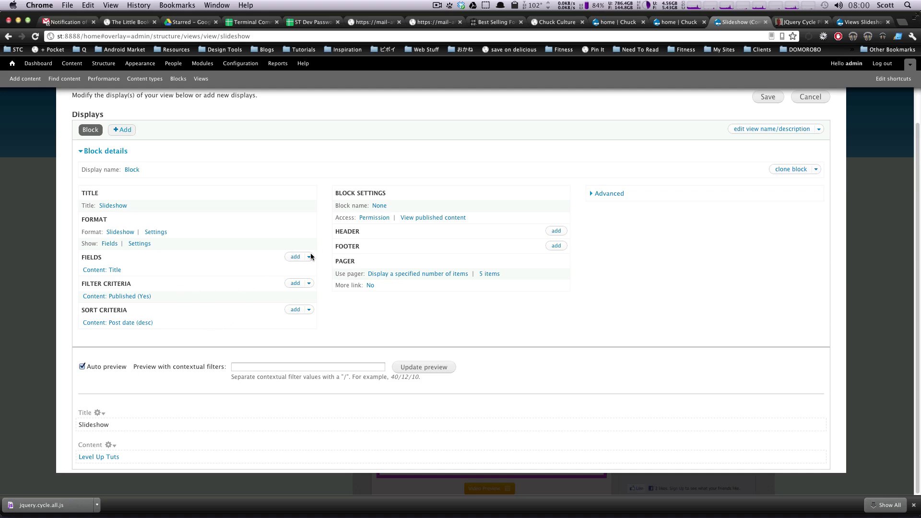
{"action": "left_click", "coordinate": [294, 257]}
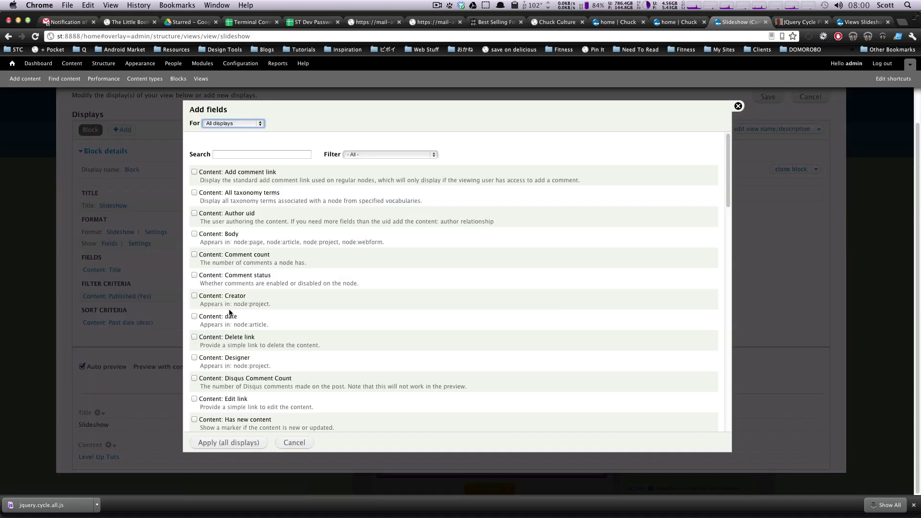
{"action": "left_click", "coordinate": [245, 153]}
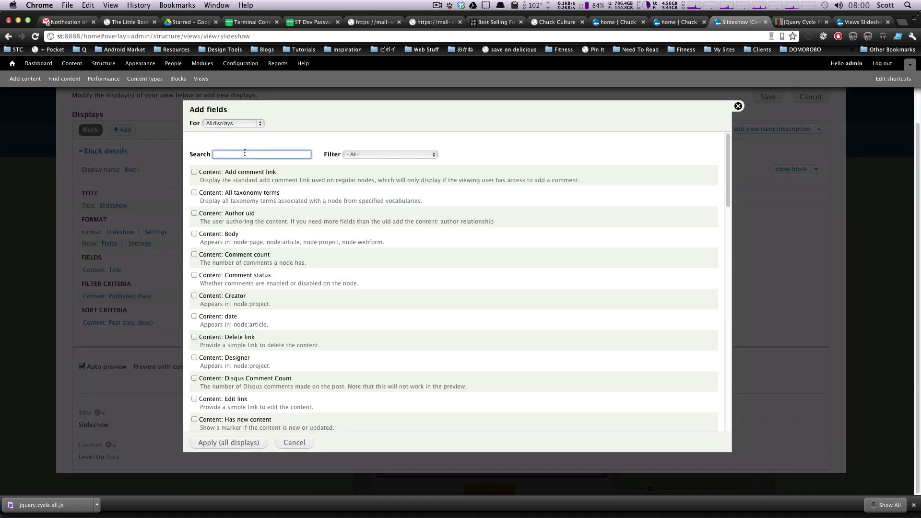
{"action": "type", "text": "proj"}
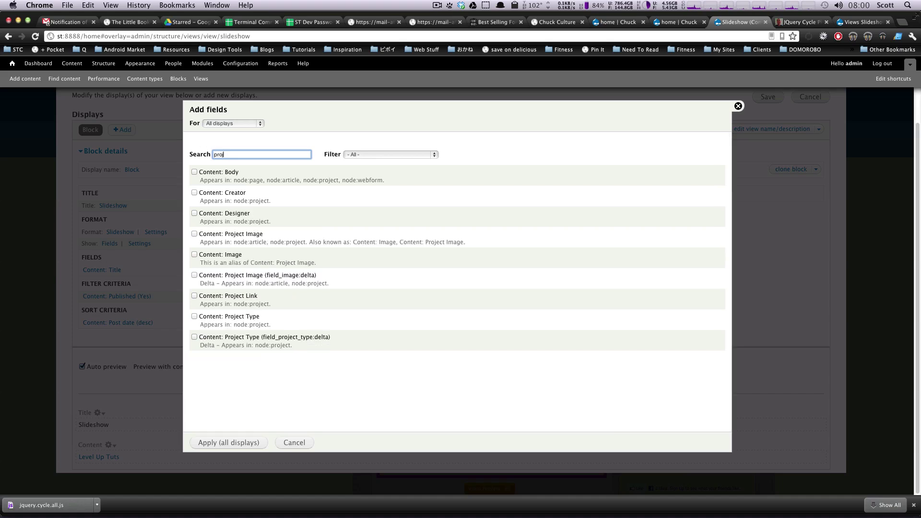
{"action": "left_click", "coordinate": [195, 234]}
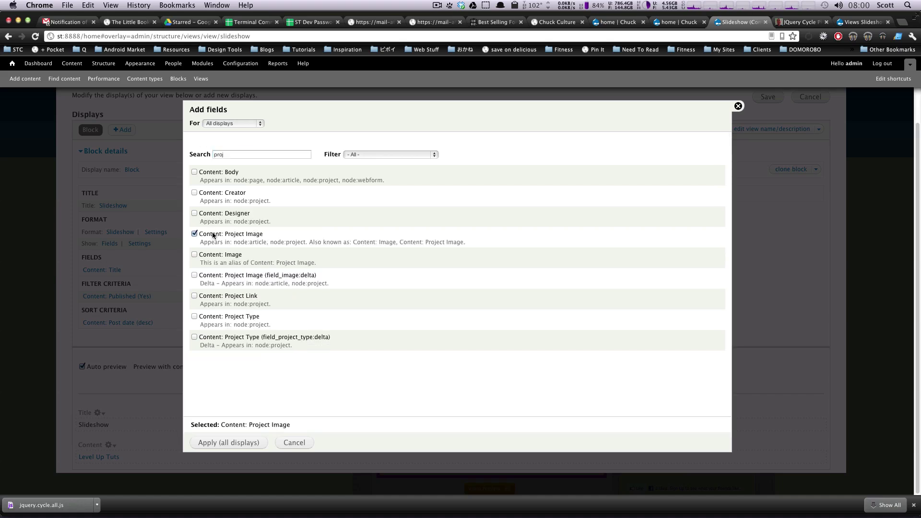
{"action": "left_click", "coordinate": [202, 443]}
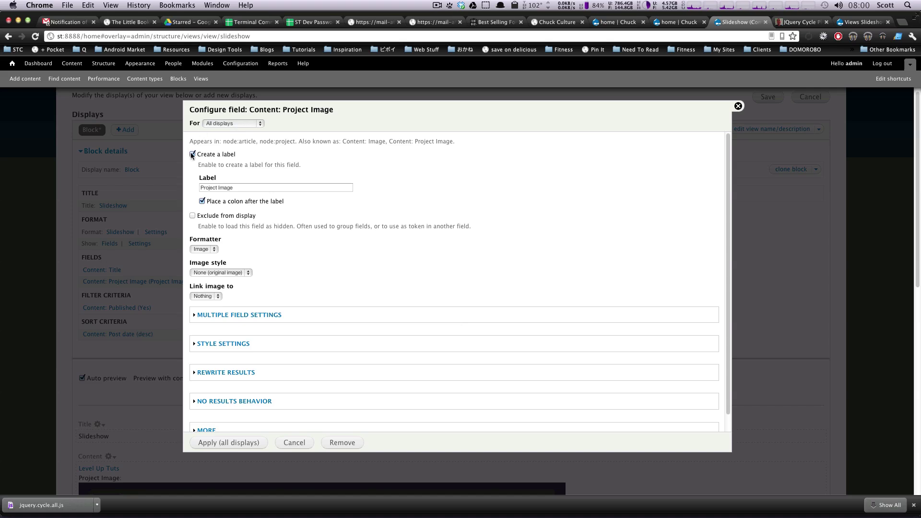
Set the image field to no label, projects_page image style, linked to content.
{"action": "left_click", "coordinate": [192, 155]}
{"action": "left_click", "coordinate": [219, 232]}
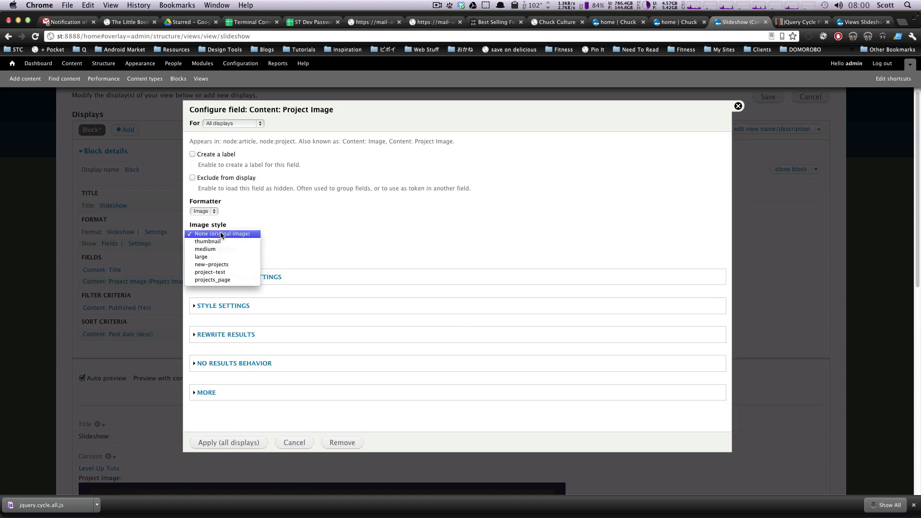
{"action": "left_click", "coordinate": [219, 281]}
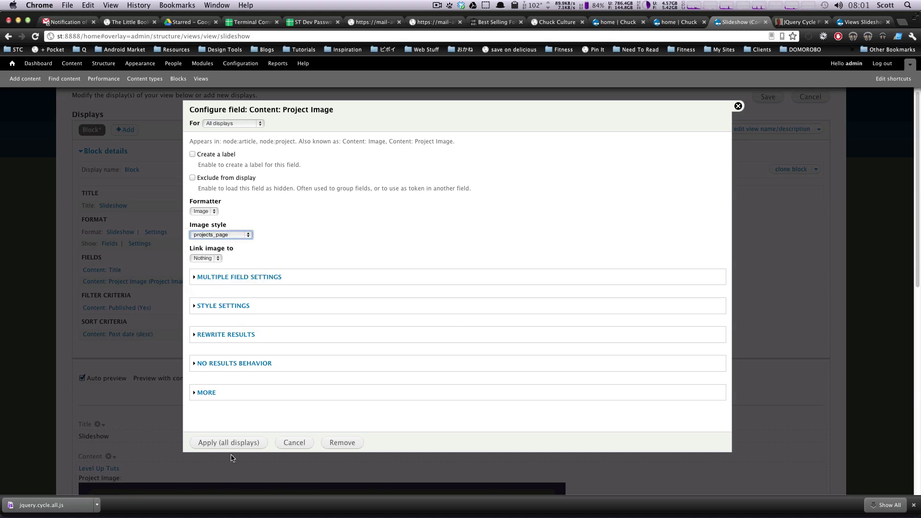
{"action": "left_click", "coordinate": [217, 259]}
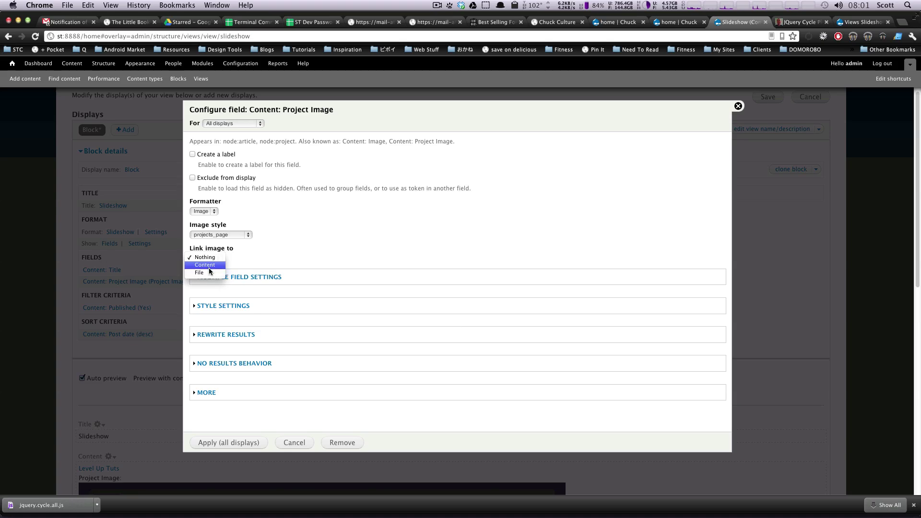
{"action": "left_click", "coordinate": [209, 266]}
{"action": "left_click", "coordinate": [241, 447]}
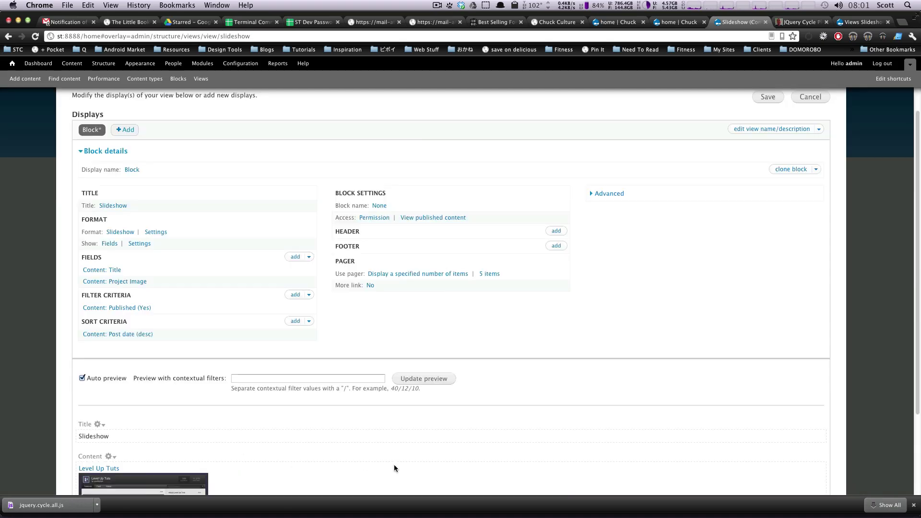
Confirm the preview shows the Level Up Tuts project image and expand the Advanced settings.
{"action": "scroll", "coordinate": [393, 464], "scroll_direction": "down", "scroll_amount": 3}
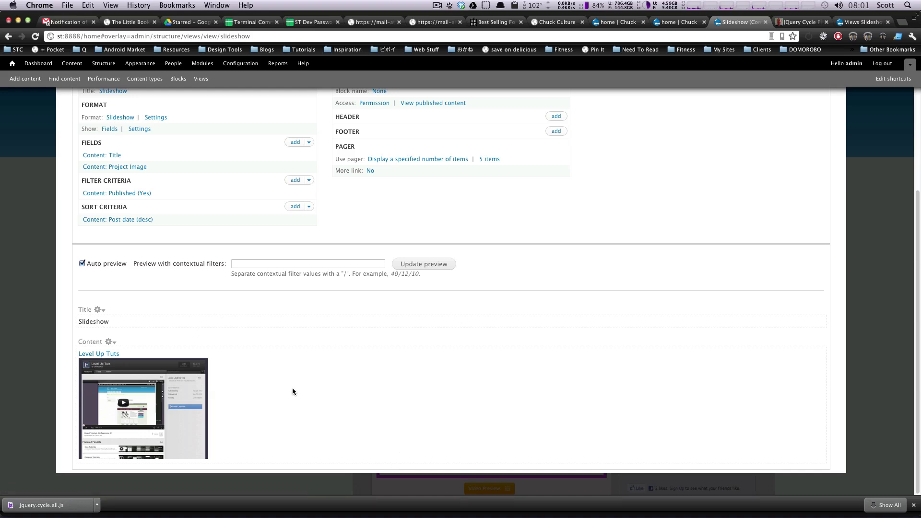
{"action": "scroll", "coordinate": [319, 228], "scroll_direction": "up", "scroll_amount": 4}
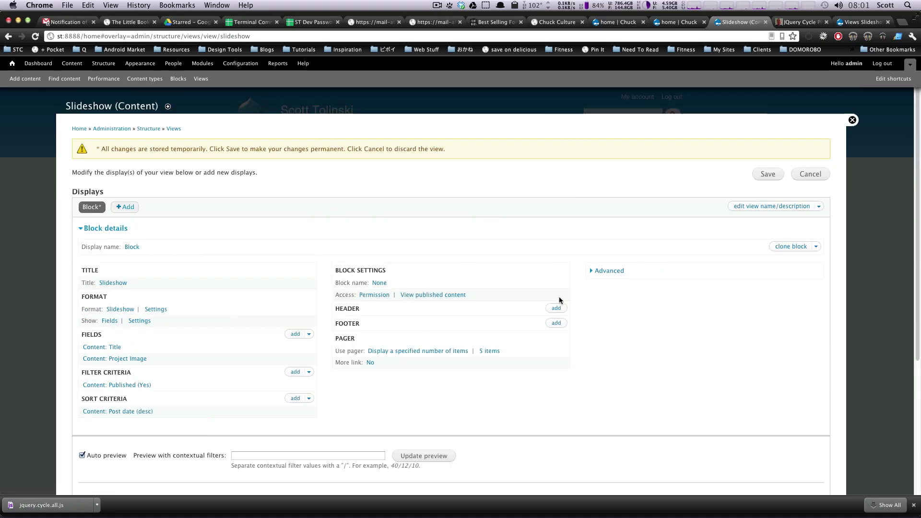
{"action": "left_click", "coordinate": [618, 276]}
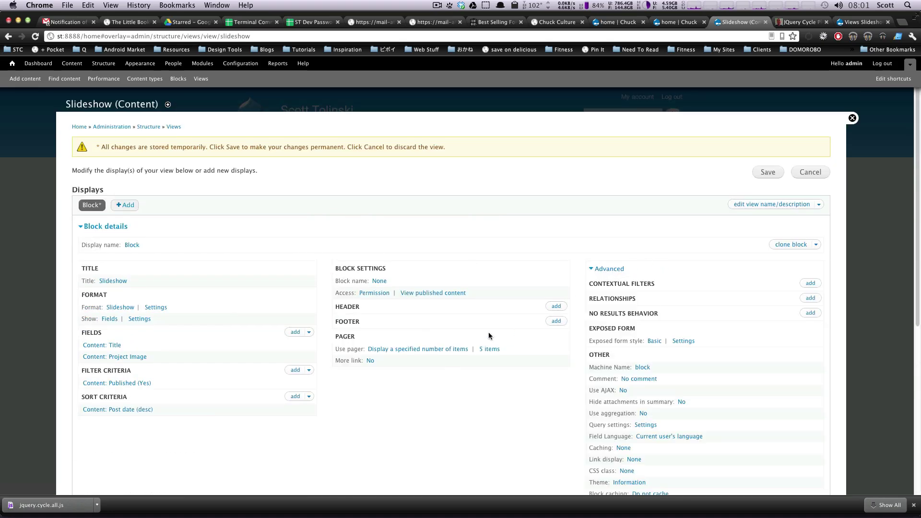
{"action": "scroll", "coordinate": [479, 363], "scroll_direction": "down", "scroll_amount": 6}
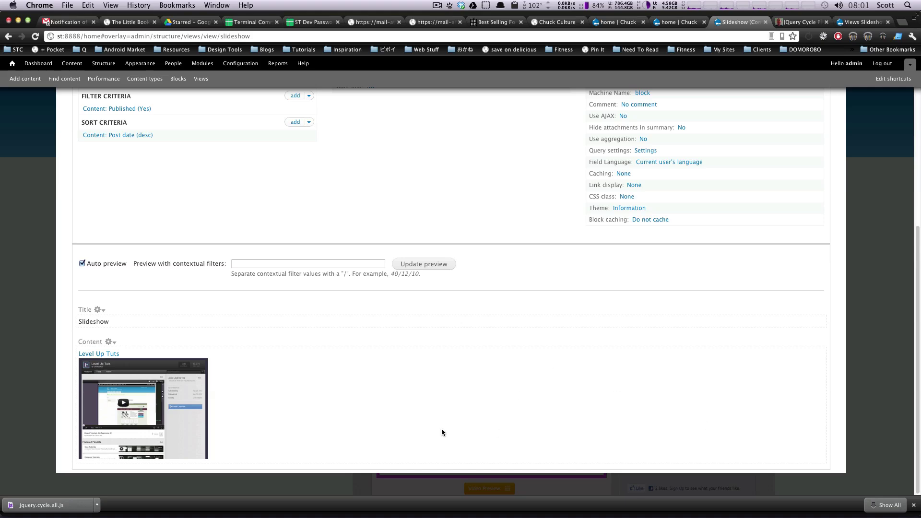
{"action": "scroll", "coordinate": [441, 431], "scroll_direction": "up", "scroll_amount": 5}
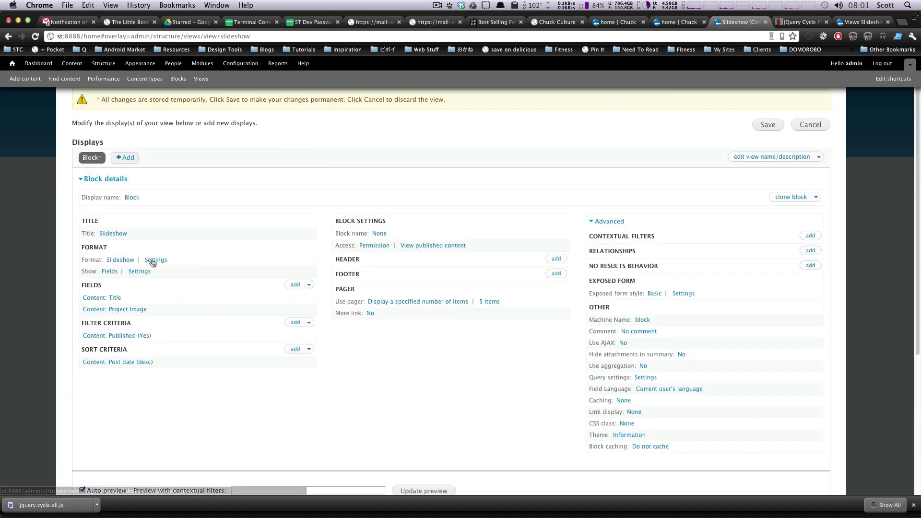
Open the Slideshow format settings and review the warning requiring jquery.cycle.all.min.js in sites/all/libraries/jquery.cycle.
{"action": "left_click", "coordinate": [153, 261]}
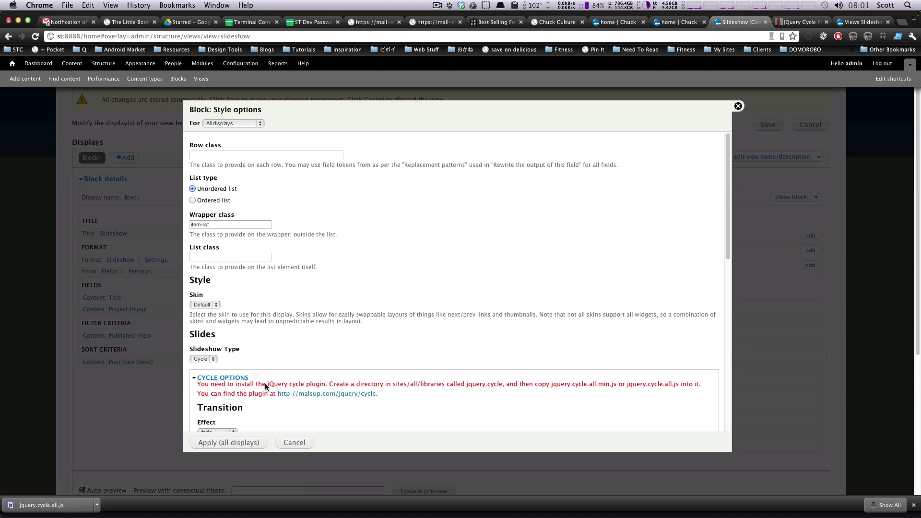
{"action": "left_click_drag", "start_coordinate": [266, 384], "coordinate": [393, 383]}
{"action": "left_click_drag", "start_coordinate": [338, 384], "coordinate": [418, 384]}
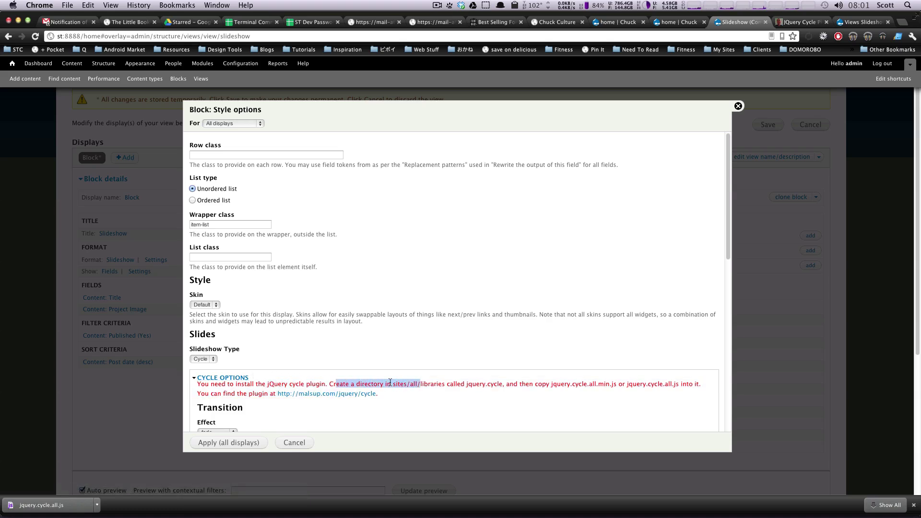
{"action": "left_click", "coordinate": [406, 384]}
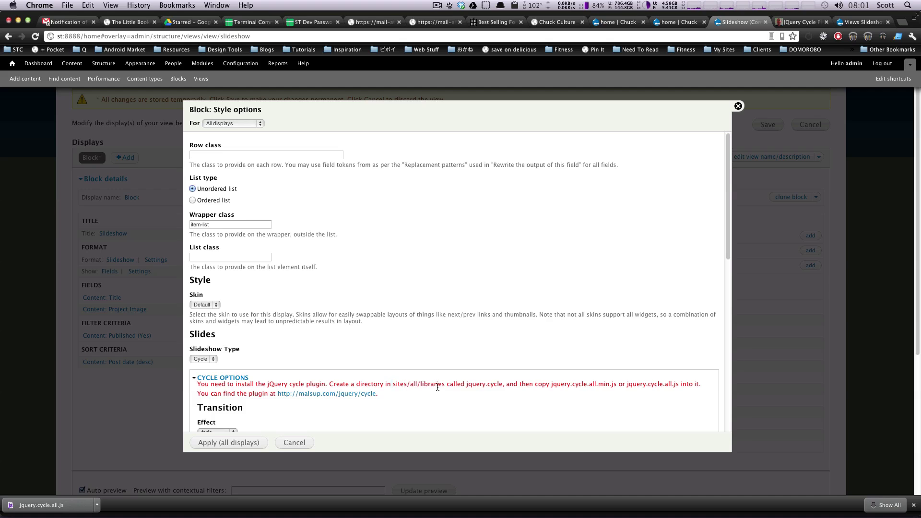
{"action": "left_click_drag", "start_coordinate": [444, 386], "coordinate": [480, 386]}
{"action": "left_click", "coordinate": [422, 384]}
{"action": "mouse_move", "coordinate": [504, 384]}
{"action": "left_mouse_down"}
{"action": "mouse_move", "coordinate": [464, 385]}
{"action": "mouse_move", "coordinate": [503, 384]}
{"action": "left_mouse_up"}
{"action": "key", "text": "super+c"}
{"action": "left_click_drag", "start_coordinate": [561, 385], "coordinate": [679, 384]}
{"action": "scroll", "coordinate": [419, 384], "scroll_direction": "down", "scroll_amount": 5}
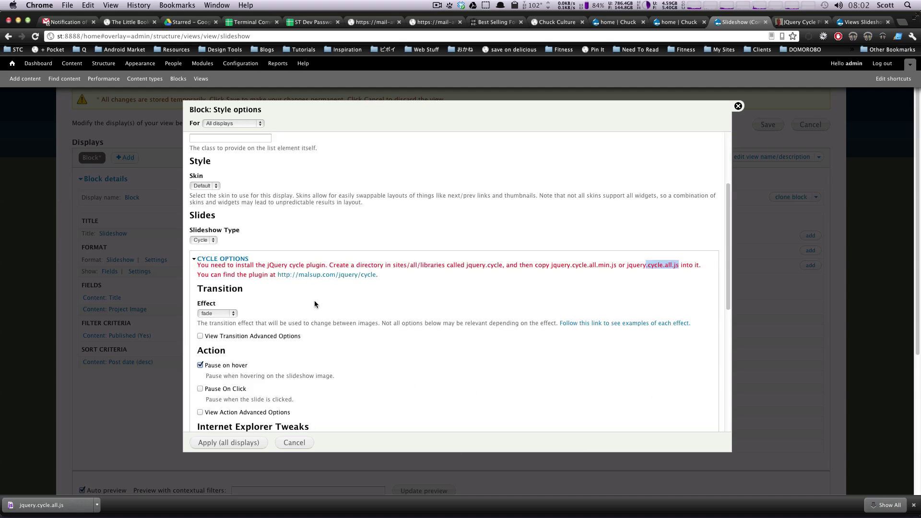
Switch to the jQuery Cycle Plugin download page on malsup.com.
{"action": "left_click", "coordinate": [793, 24]}
{"action": "left_click_drag", "start_coordinate": [96, 228], "coordinate": [160, 85]}
{"action": "left_click", "coordinate": [243, 202]}
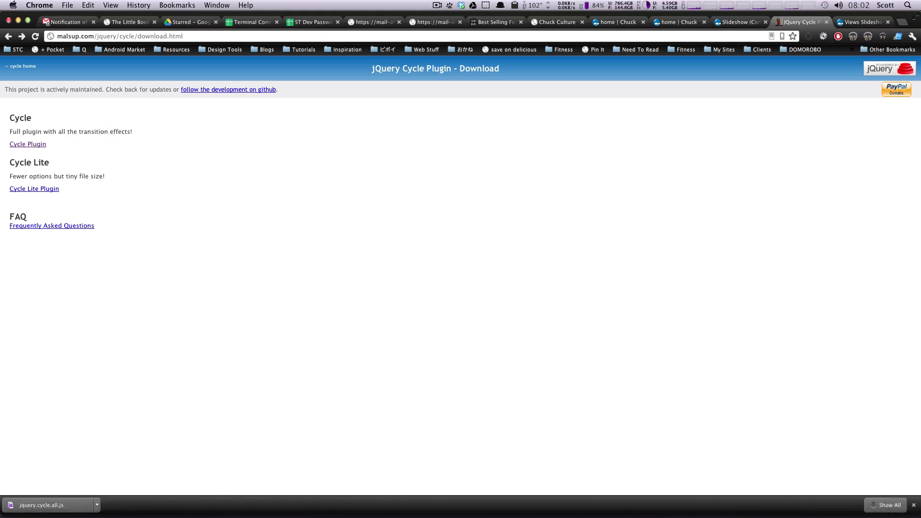
{"action": "key", "text": "super+Tab"}
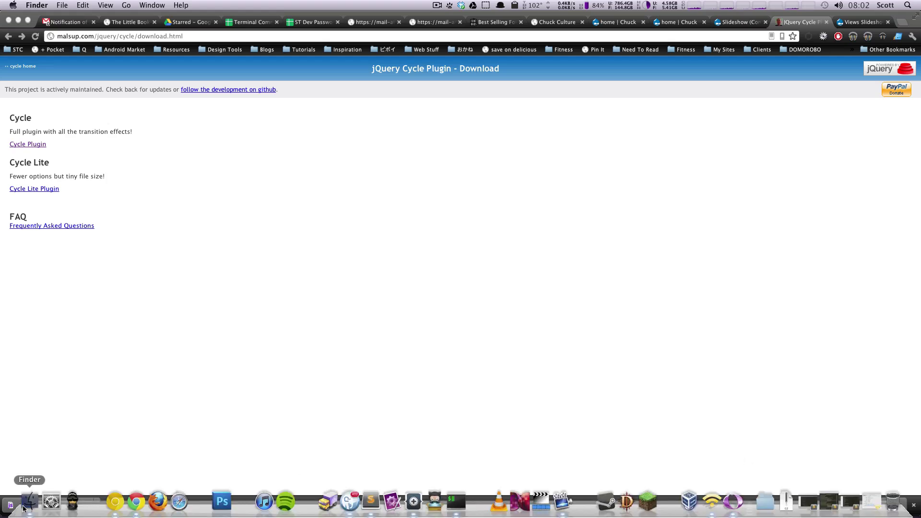
Create a jquery.cycle folder inside the site's libraries folder.
{"action": "left_click", "coordinate": [30, 503]}
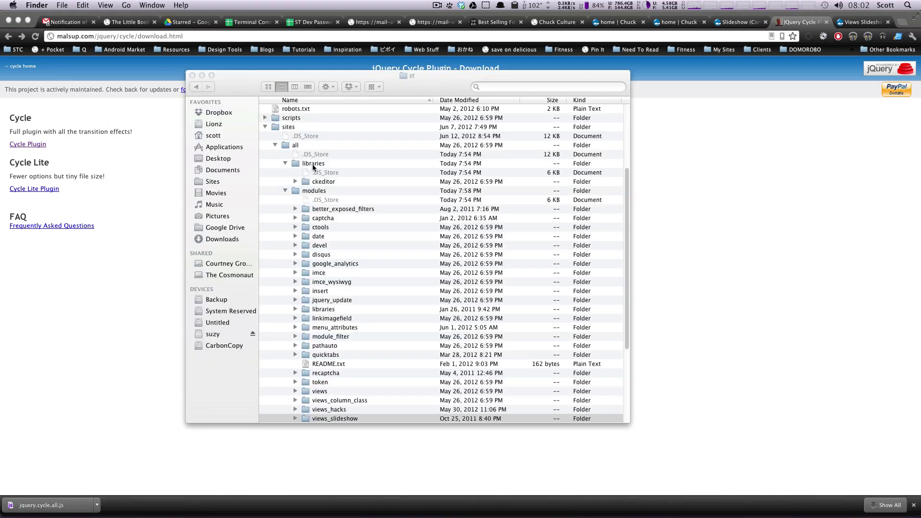
{"action": "double_click", "coordinate": [312, 163]}
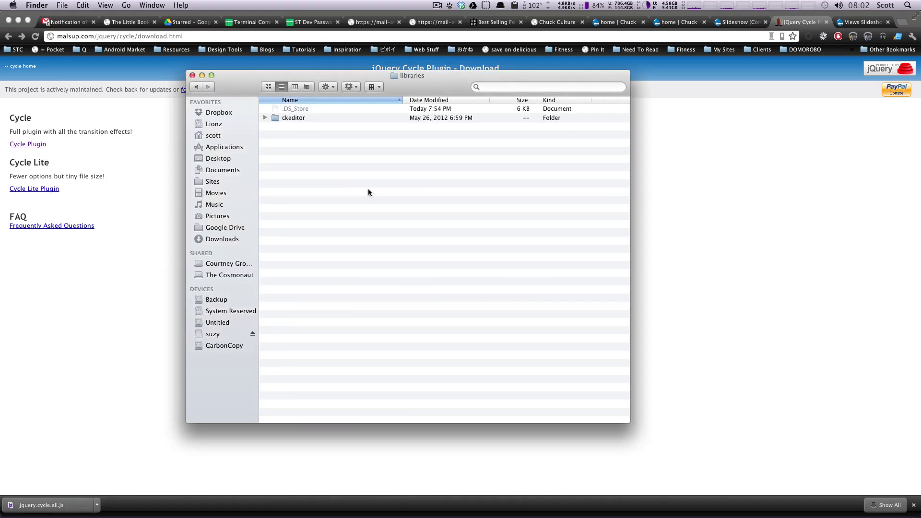
{"action": "key", "text": "super+shift+n"}
{"action": "key", "text": "super+v"}
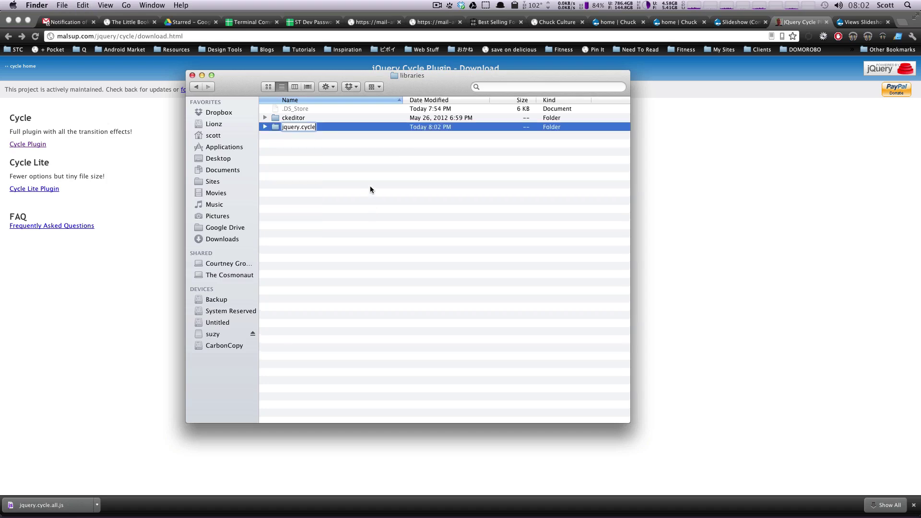
{"action": "left_click", "coordinate": [370, 188]}
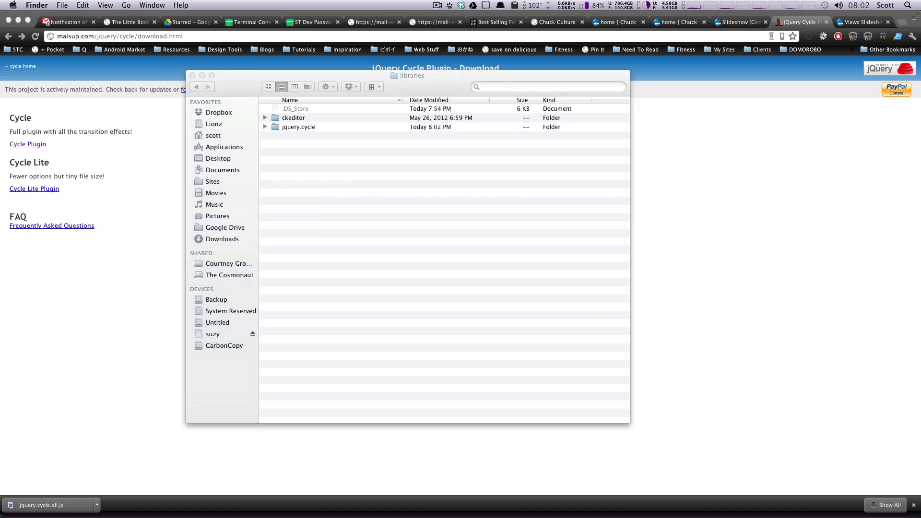
Download jquery.cycle.all.js from the Cycle Plugin link and move it into the jquery.cycle folder.
{"action": "left_click", "coordinate": [804, 189]}
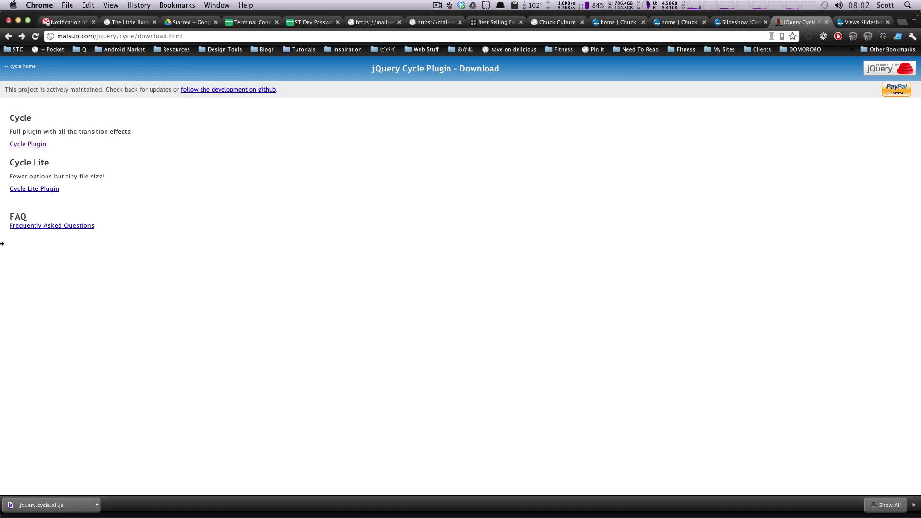
{"action": "right_click", "coordinate": [29, 144]}
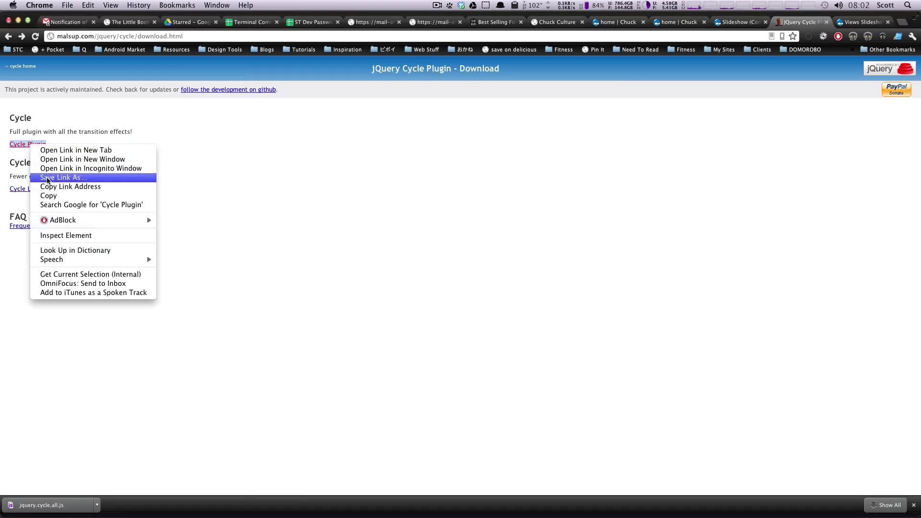
{"action": "left_click", "coordinate": [47, 178]}
{"action": "key", "text": "Return"}
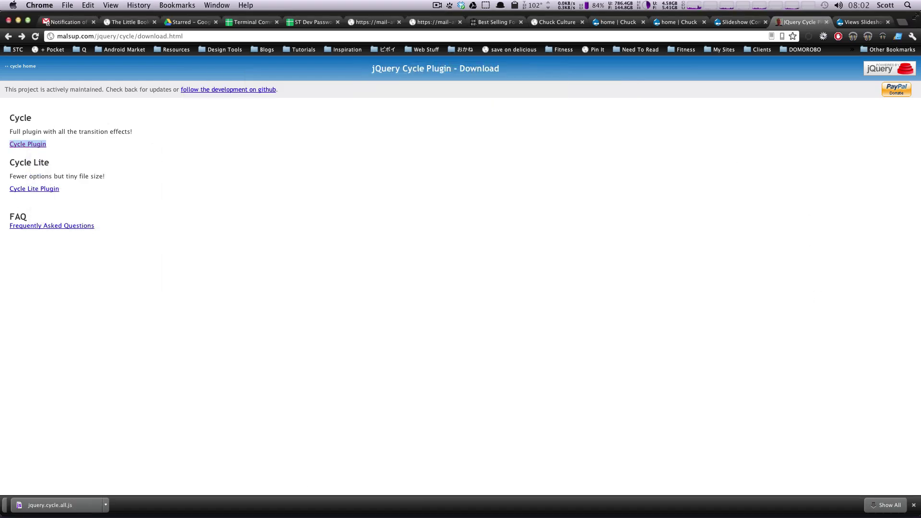
{"action": "key", "text": "super+Tab"}
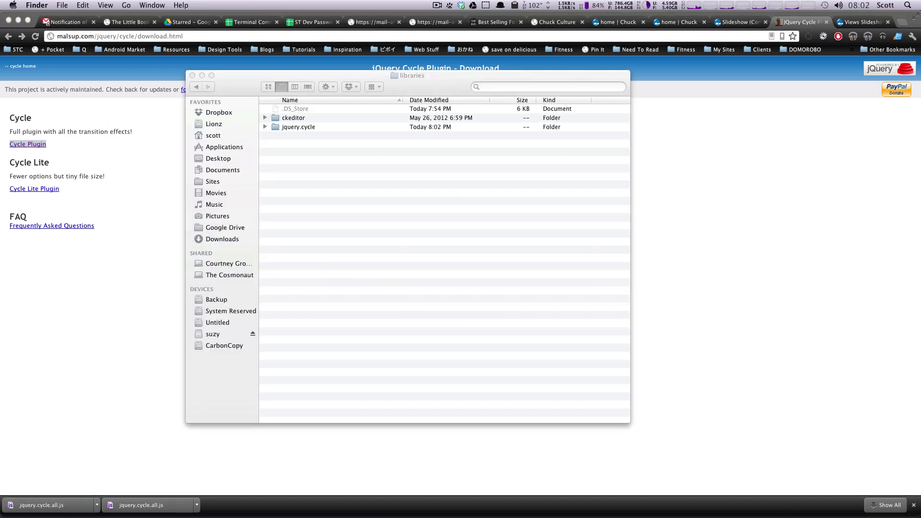
{"action": "left_click_drag", "start_coordinate": [849, 125], "coordinate": [288, 127]}
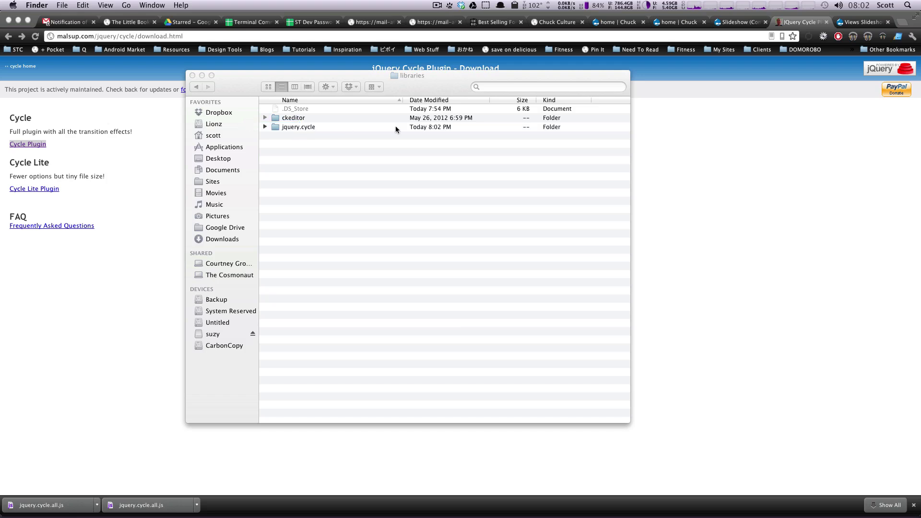
{"action": "left_click", "coordinate": [699, 147]}
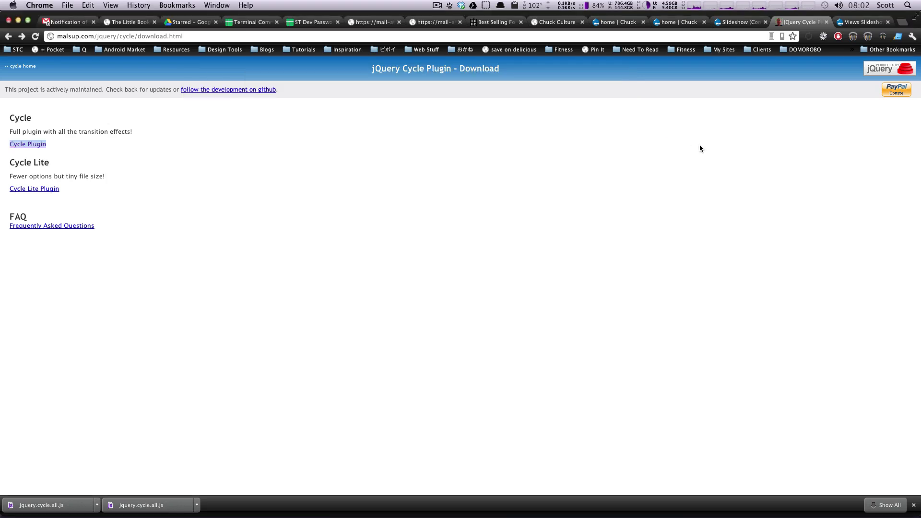
Reload the Slideshow view, reapply its Format Settings to all displays, and save the view.
{"action": "left_click", "coordinate": [739, 22]}
{"action": "key", "text": "super+r"}
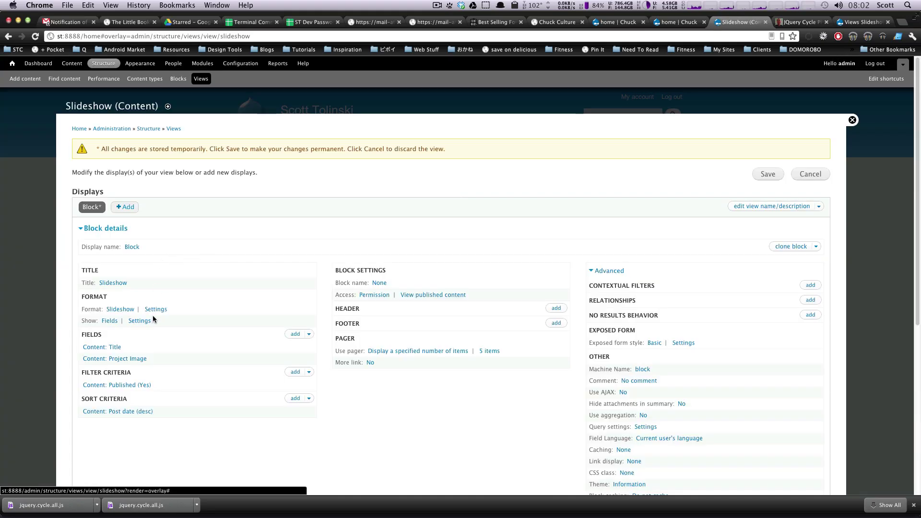
{"action": "left_click", "coordinate": [156, 309]}
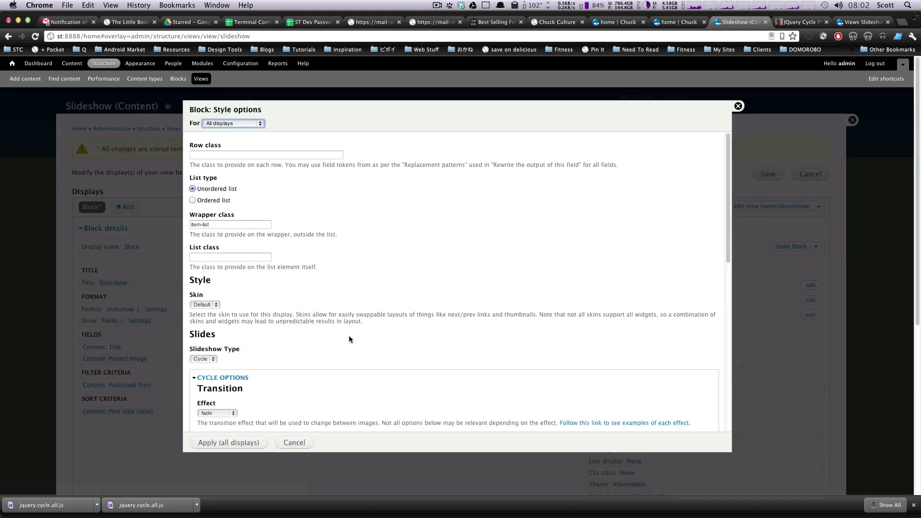
{"action": "left_click", "coordinate": [244, 443]}
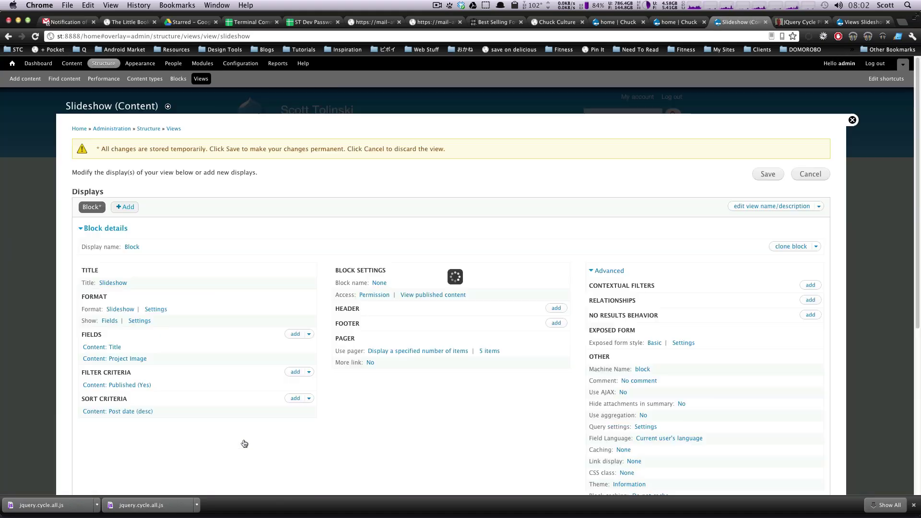
{"action": "left_click", "coordinate": [766, 174]}
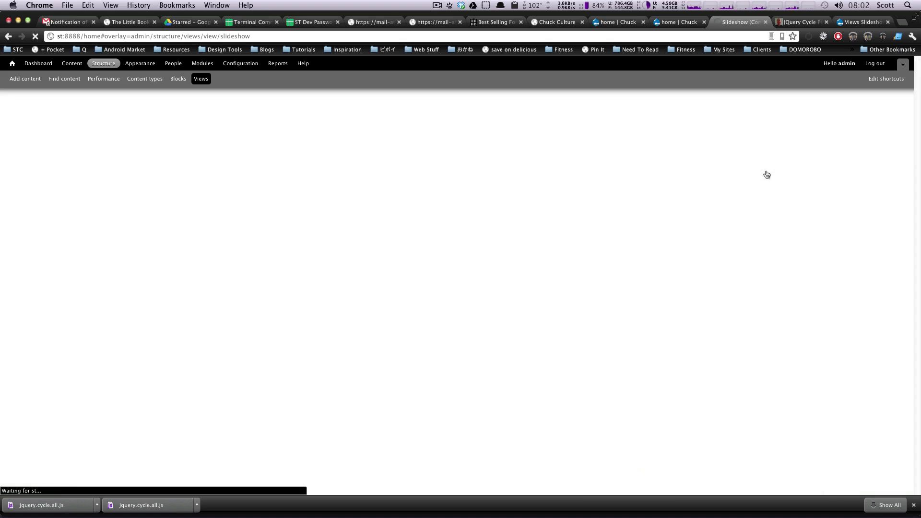
Assign the View: Slideshow block to the Content region on the Blocks page and save blocks.
{"action": "left_click", "coordinate": [178, 78]}
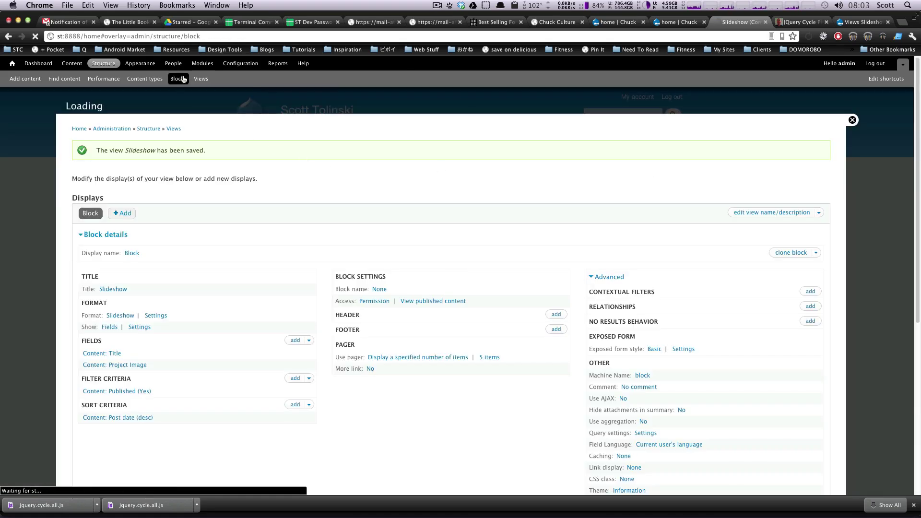
{"action": "scroll", "coordinate": [195, 237], "scroll_direction": "down", "scroll_amount": 20}
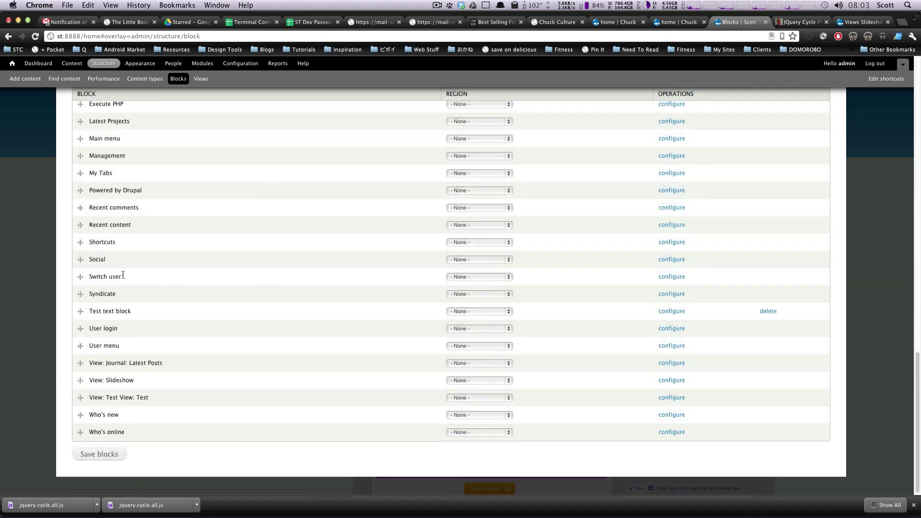
{"action": "scroll", "coordinate": [181, 312], "scroll_direction": "up", "scroll_amount": 20}
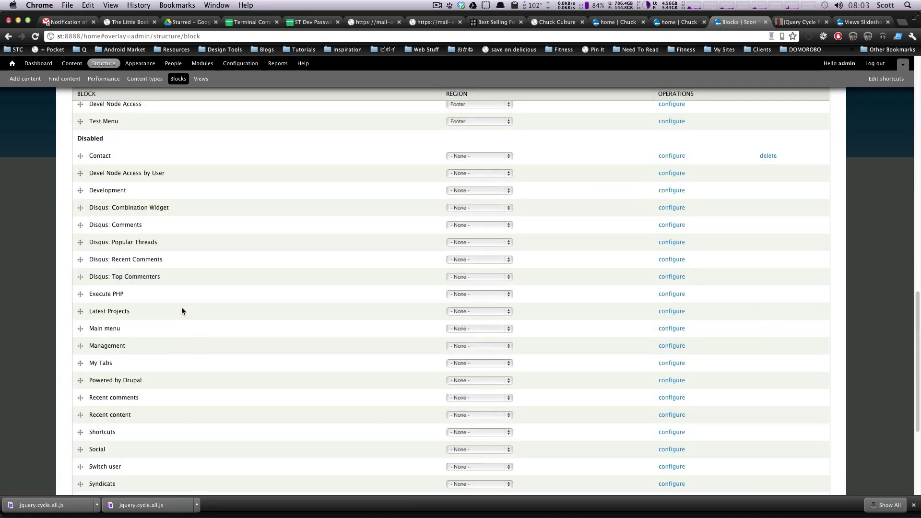
{"action": "scroll", "coordinate": [191, 310], "scroll_direction": "down", "scroll_amount": 8}
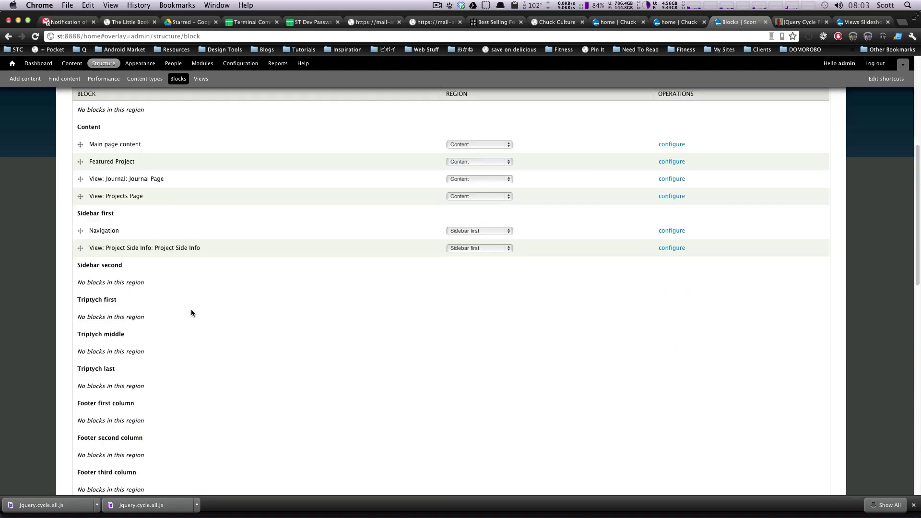
{"action": "scroll", "coordinate": [190, 313], "scroll_direction": "up", "scroll_amount": 5}
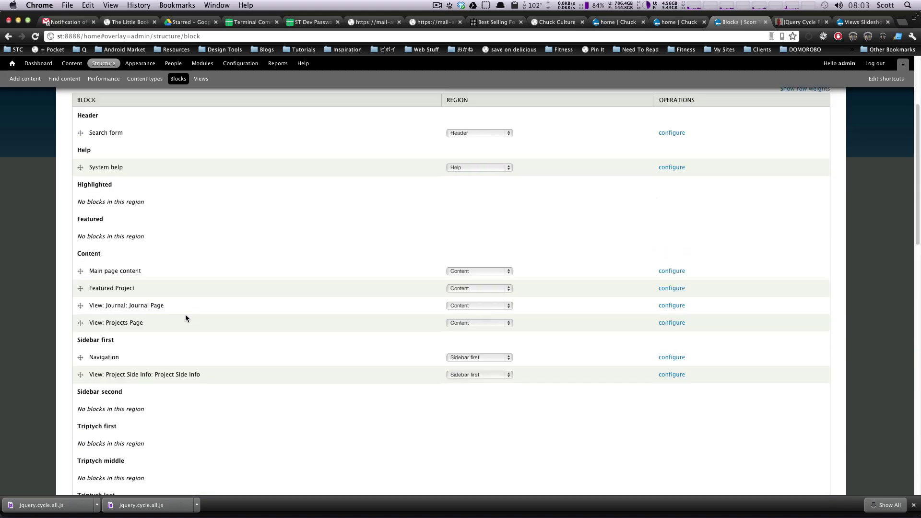
{"action": "scroll", "coordinate": [185, 315], "scroll_direction": "down", "scroll_amount": 20}
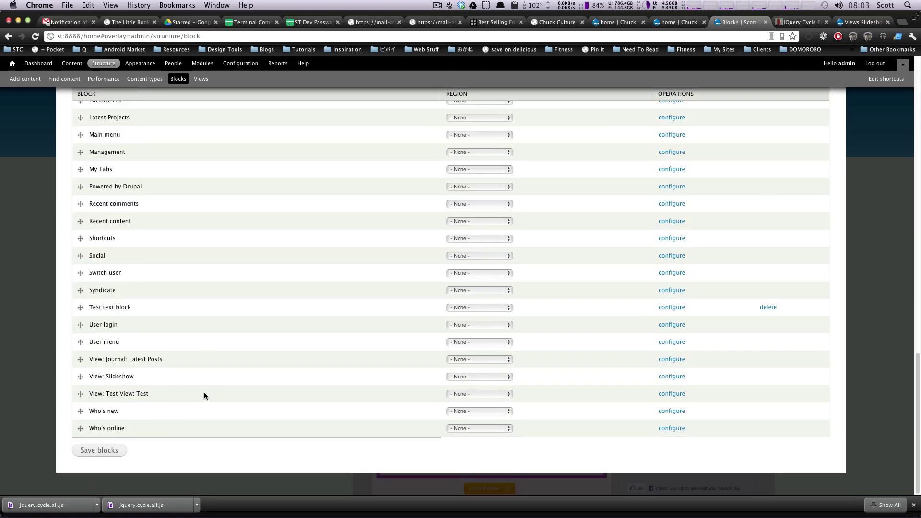
{"action": "left_click", "coordinate": [462, 376]}
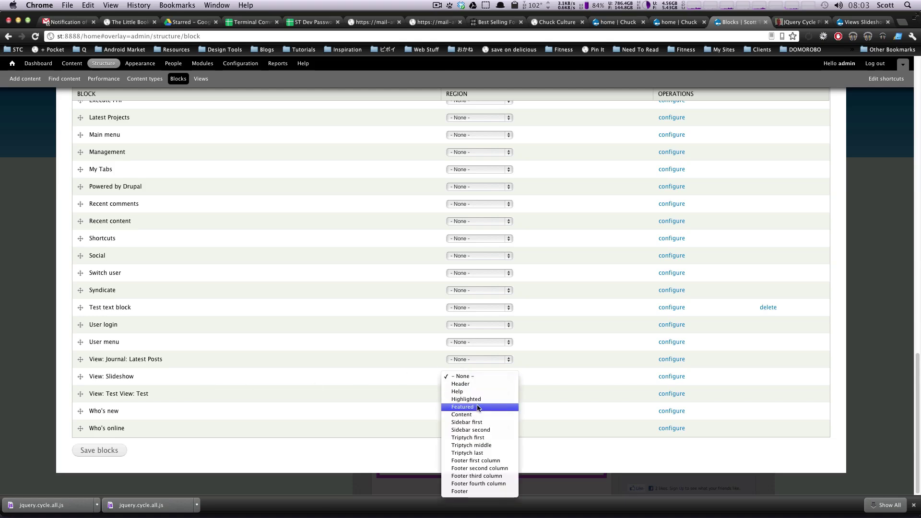
{"action": "key", "text": "Escape"}
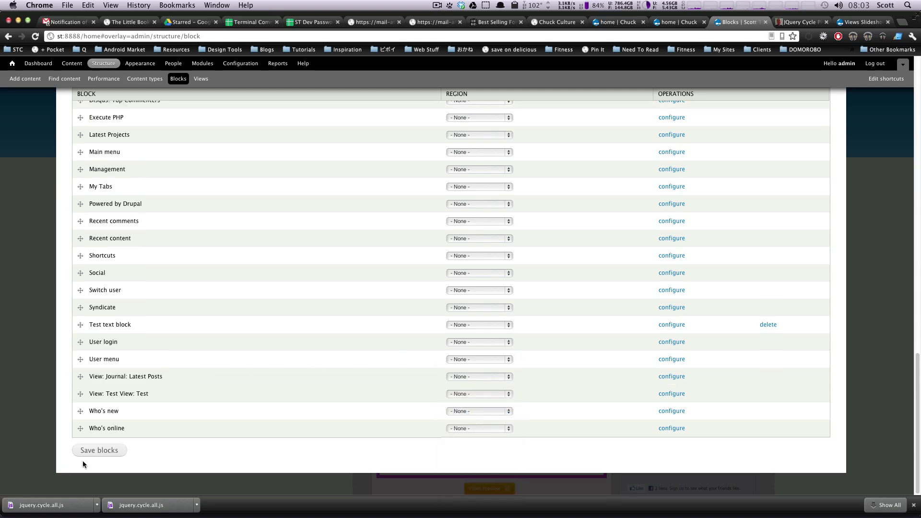
{"action": "left_click", "coordinate": [96, 452]}
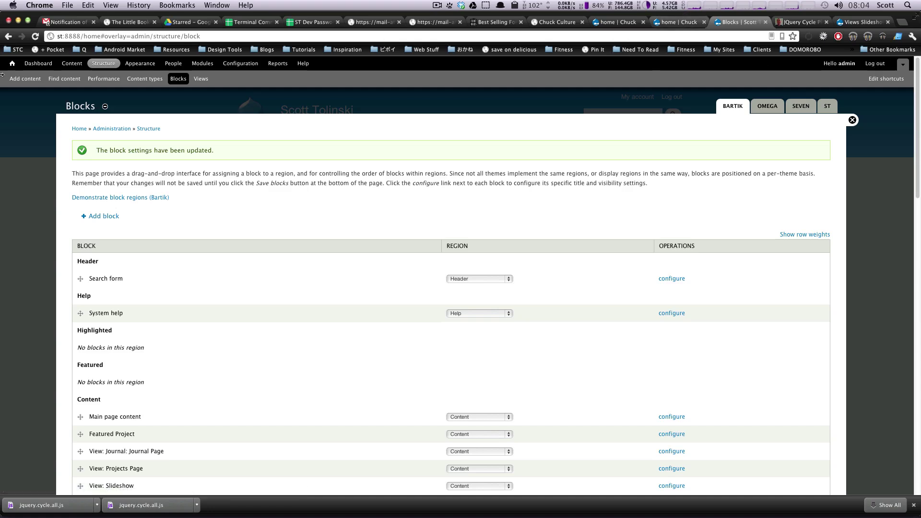
On the home page, scroll to the new Slideshow block and open its gear edit menu.
{"action": "left_click", "coordinate": [12, 64]}
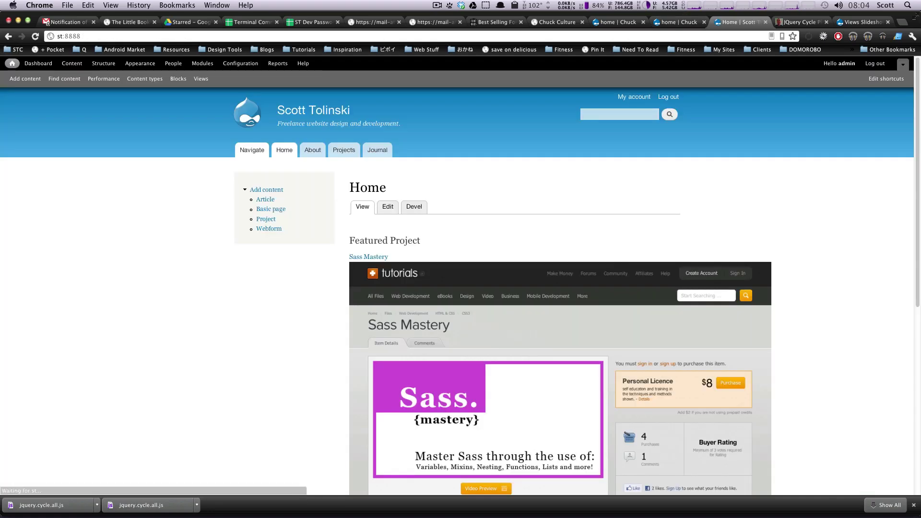
{"action": "scroll", "coordinate": [782, 224], "scroll_direction": "down", "scroll_amount": 6}
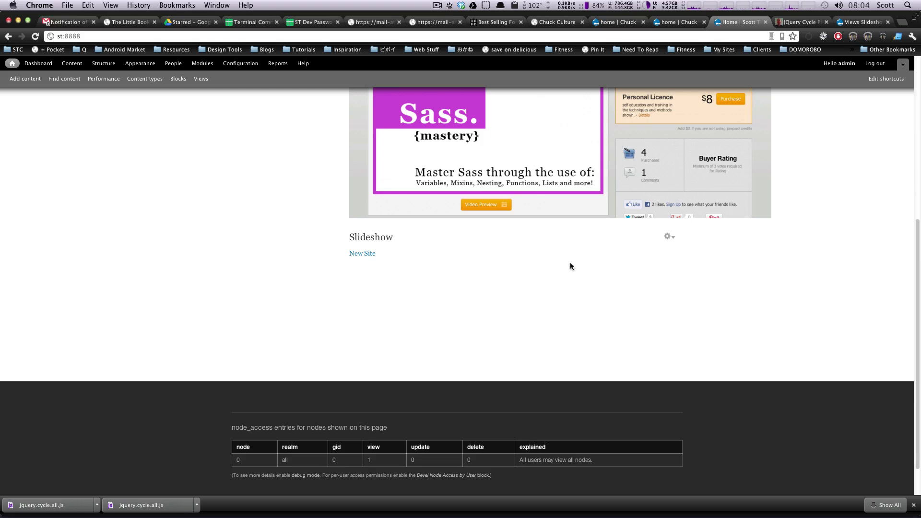
{"action": "left_click", "coordinate": [667, 237]}
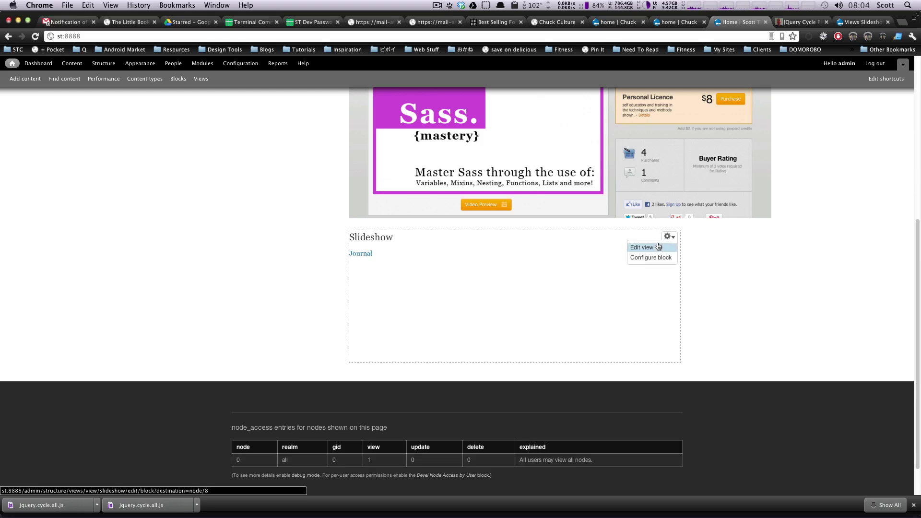
Edit the Slideshow view and search the available filter criteria for 'type'.
{"action": "left_click", "coordinate": [643, 247]}
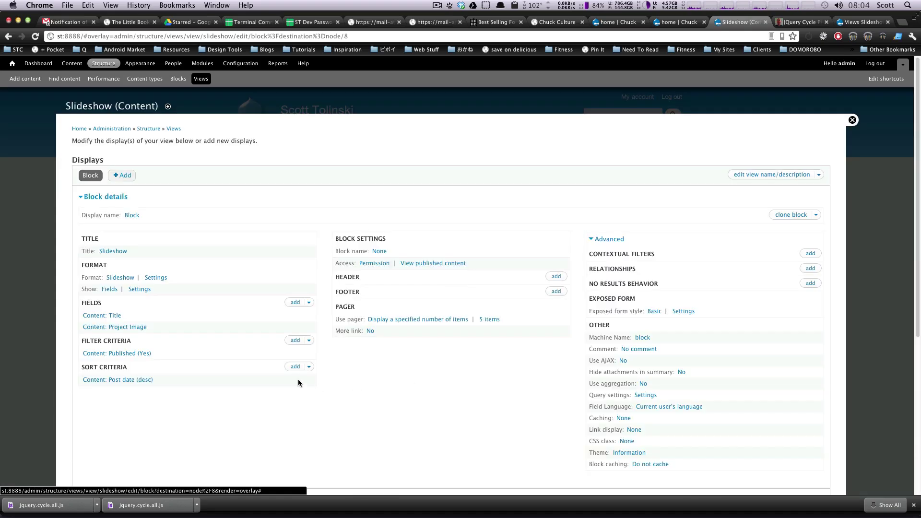
{"action": "left_click", "coordinate": [294, 341]}
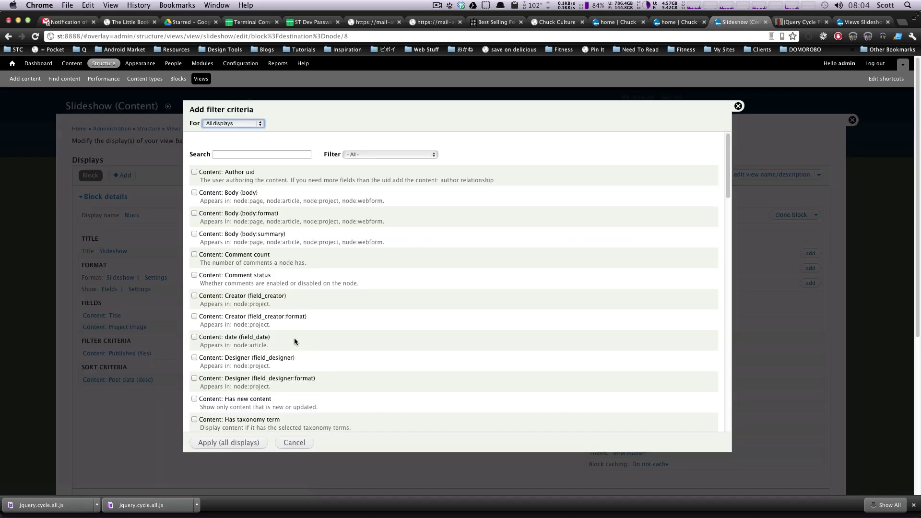
{"action": "left_click", "coordinate": [242, 155]}
{"action": "type", "text": "content"}
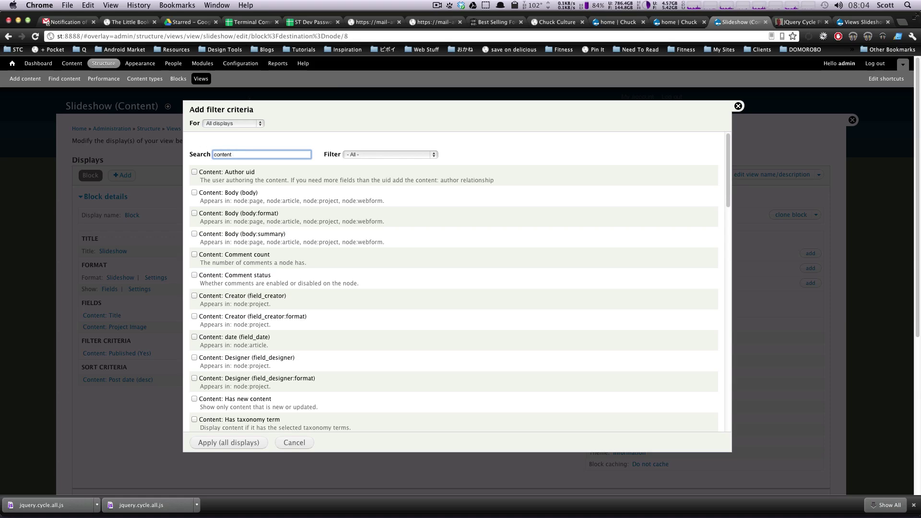
{"action": "key", "text": "super+a"}
{"action": "type", "text": "tu"}
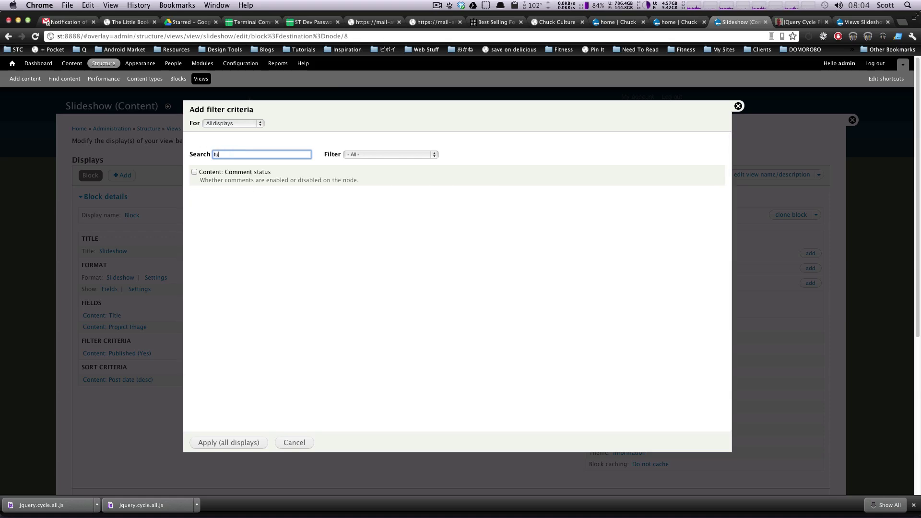
{"action": "type", "text": "pe"}
Add a Content: Type filter restricted to the Project content type.
{"action": "left_click", "coordinate": [194, 212]}
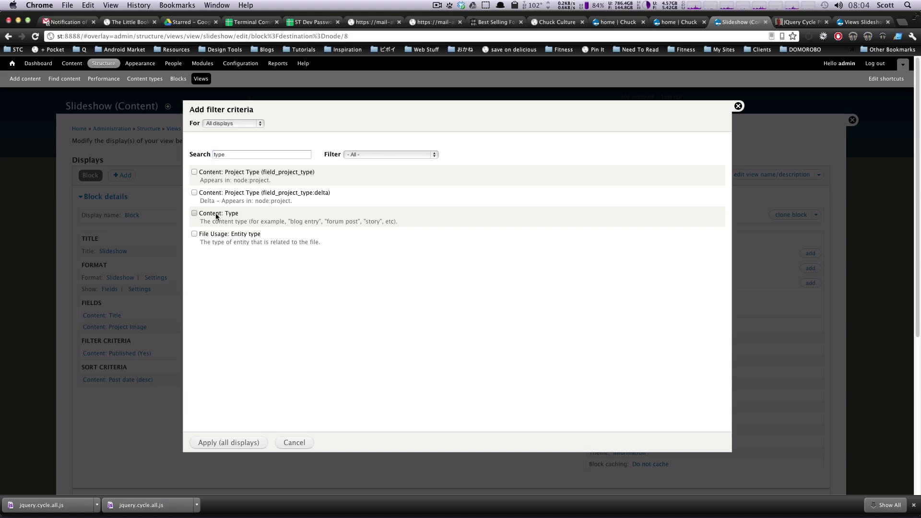
{"action": "left_click", "coordinate": [219, 442]}
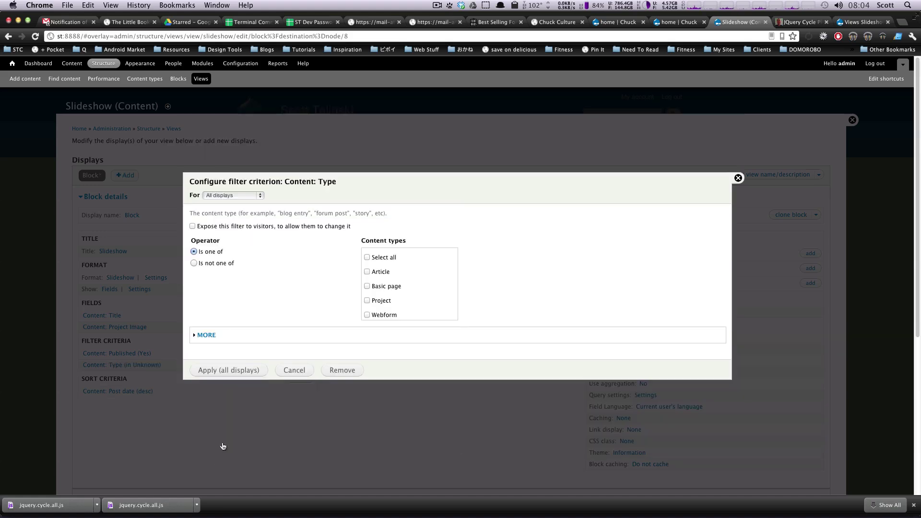
{"action": "left_click", "coordinate": [367, 300]}
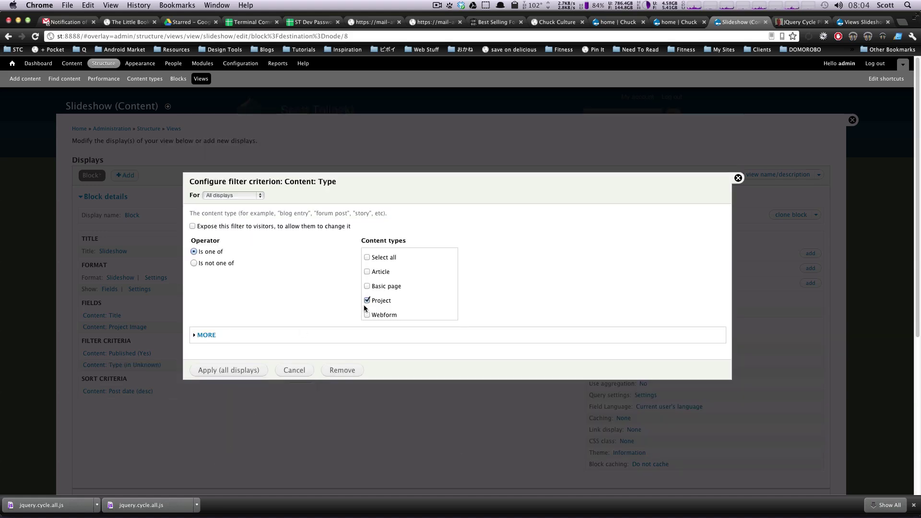
{"action": "left_click", "coordinate": [214, 373]}
{"action": "scroll", "coordinate": [336, 345], "scroll_direction": "down", "scroll_amount": 6}
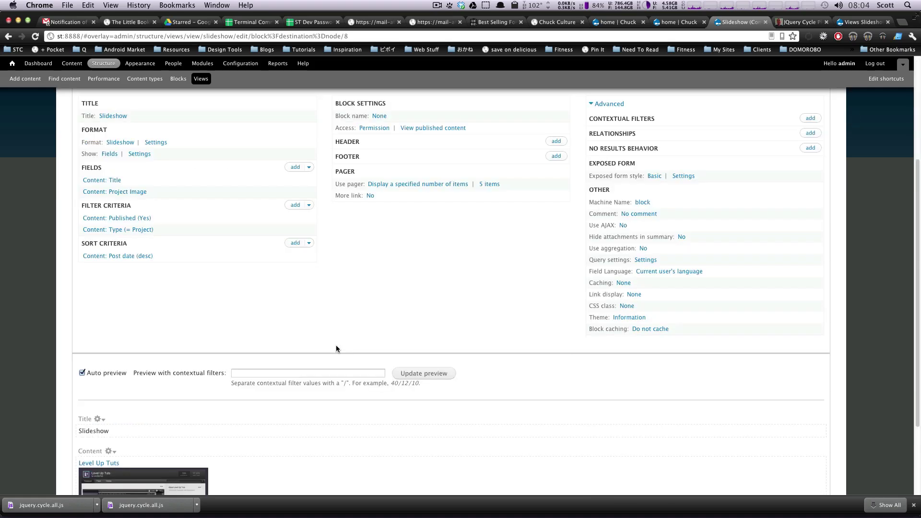